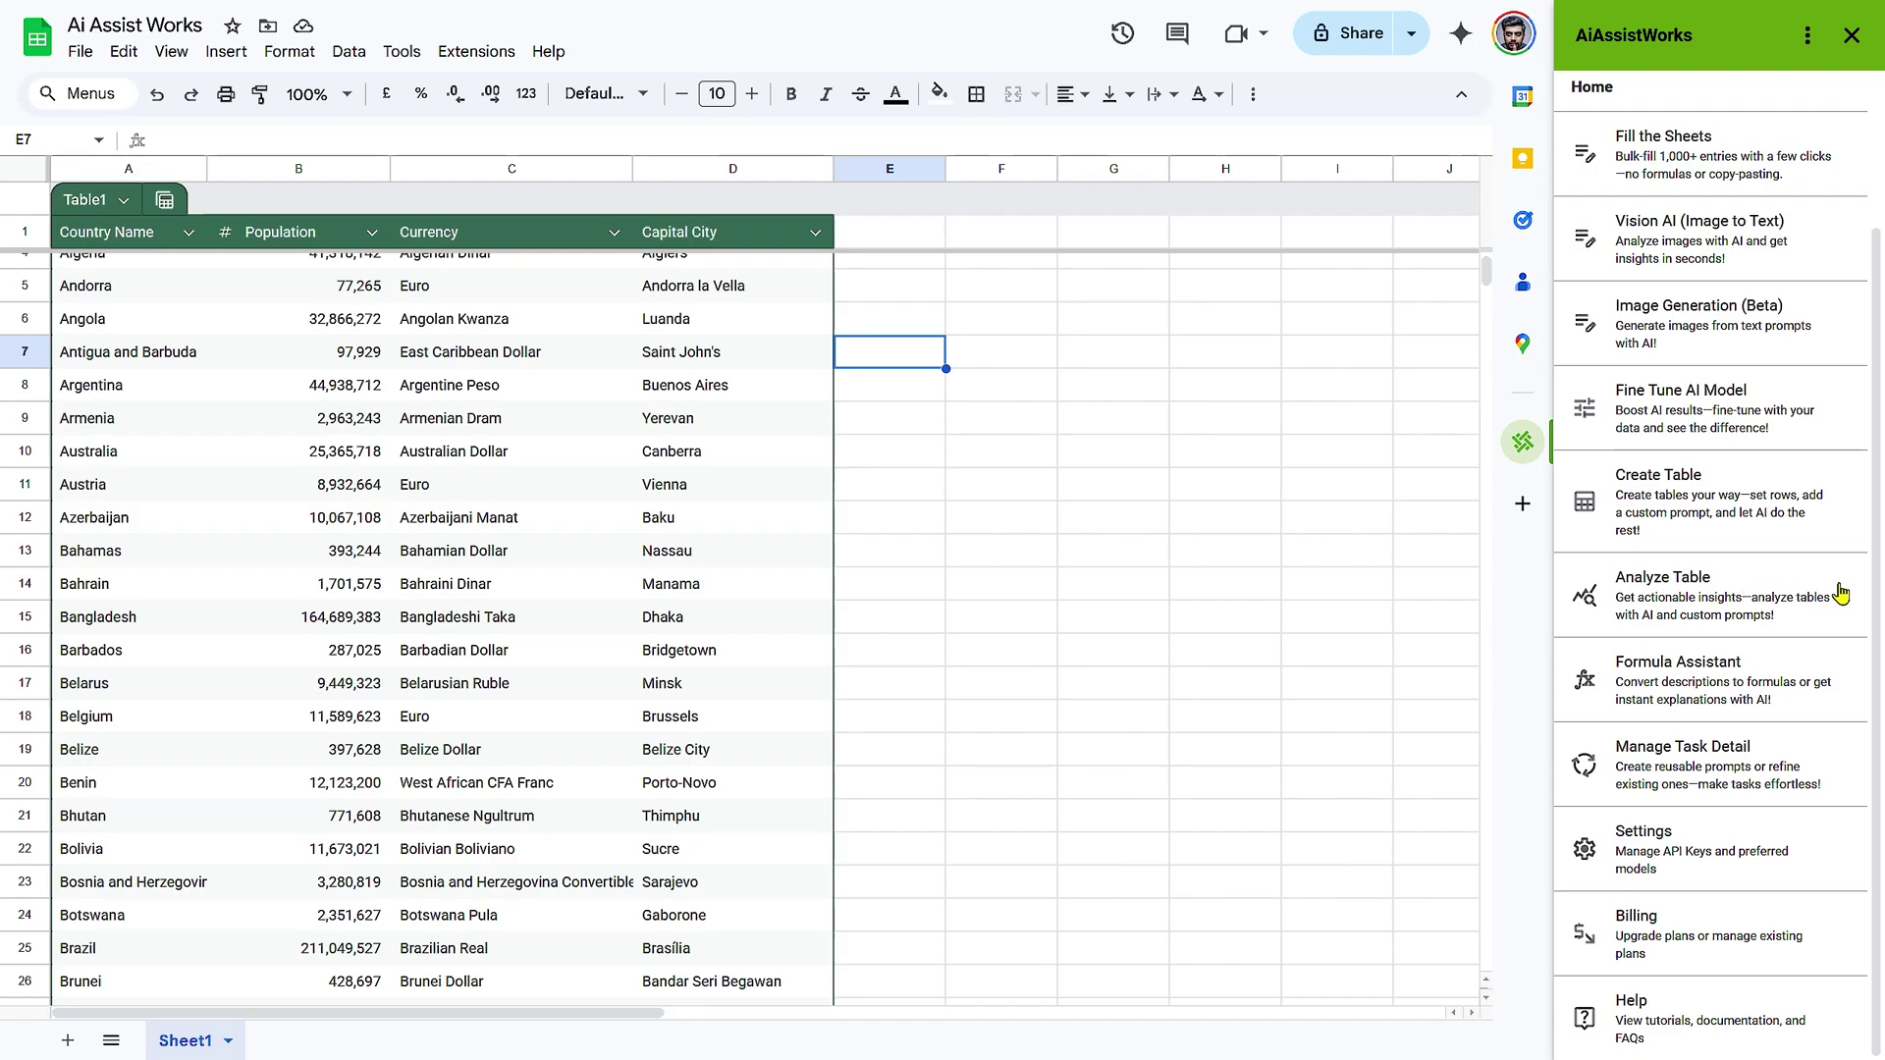
scroll(296, 437, down, 2)
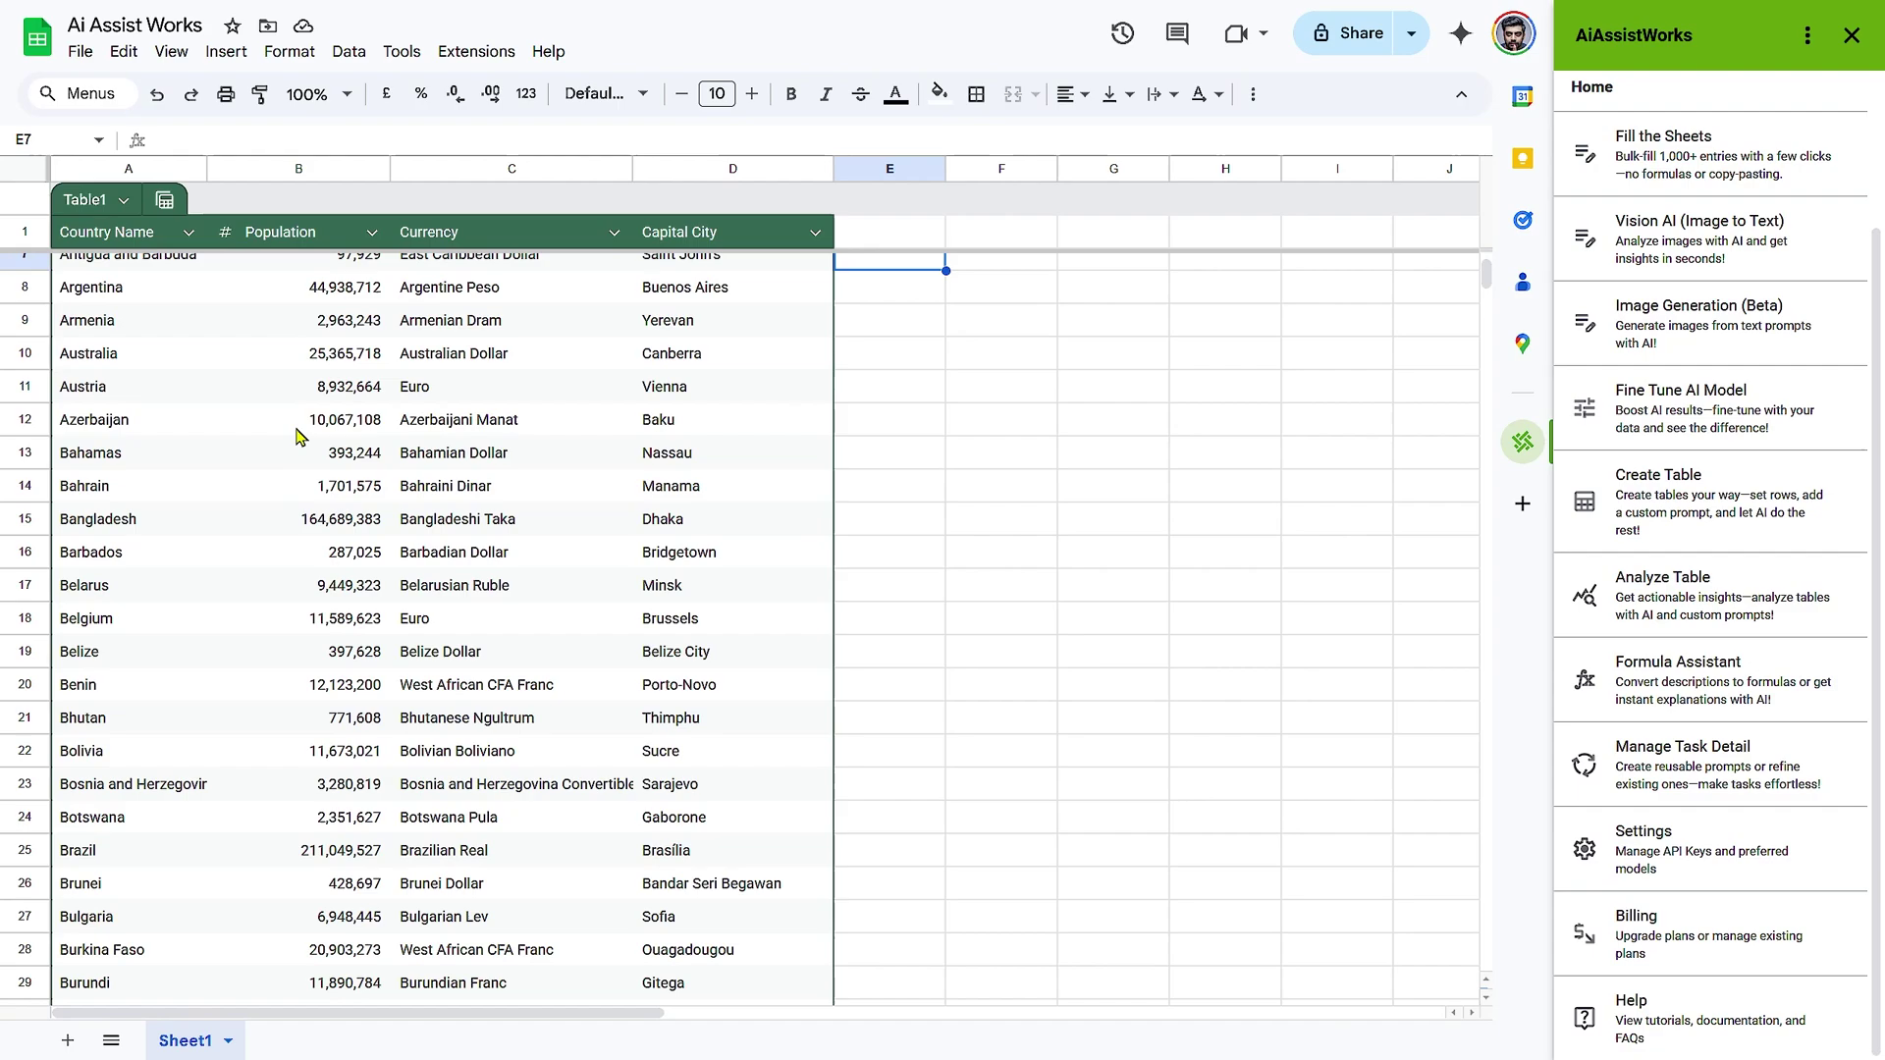
scroll(296, 436, down, 2)
scroll(296, 436, up, 3)
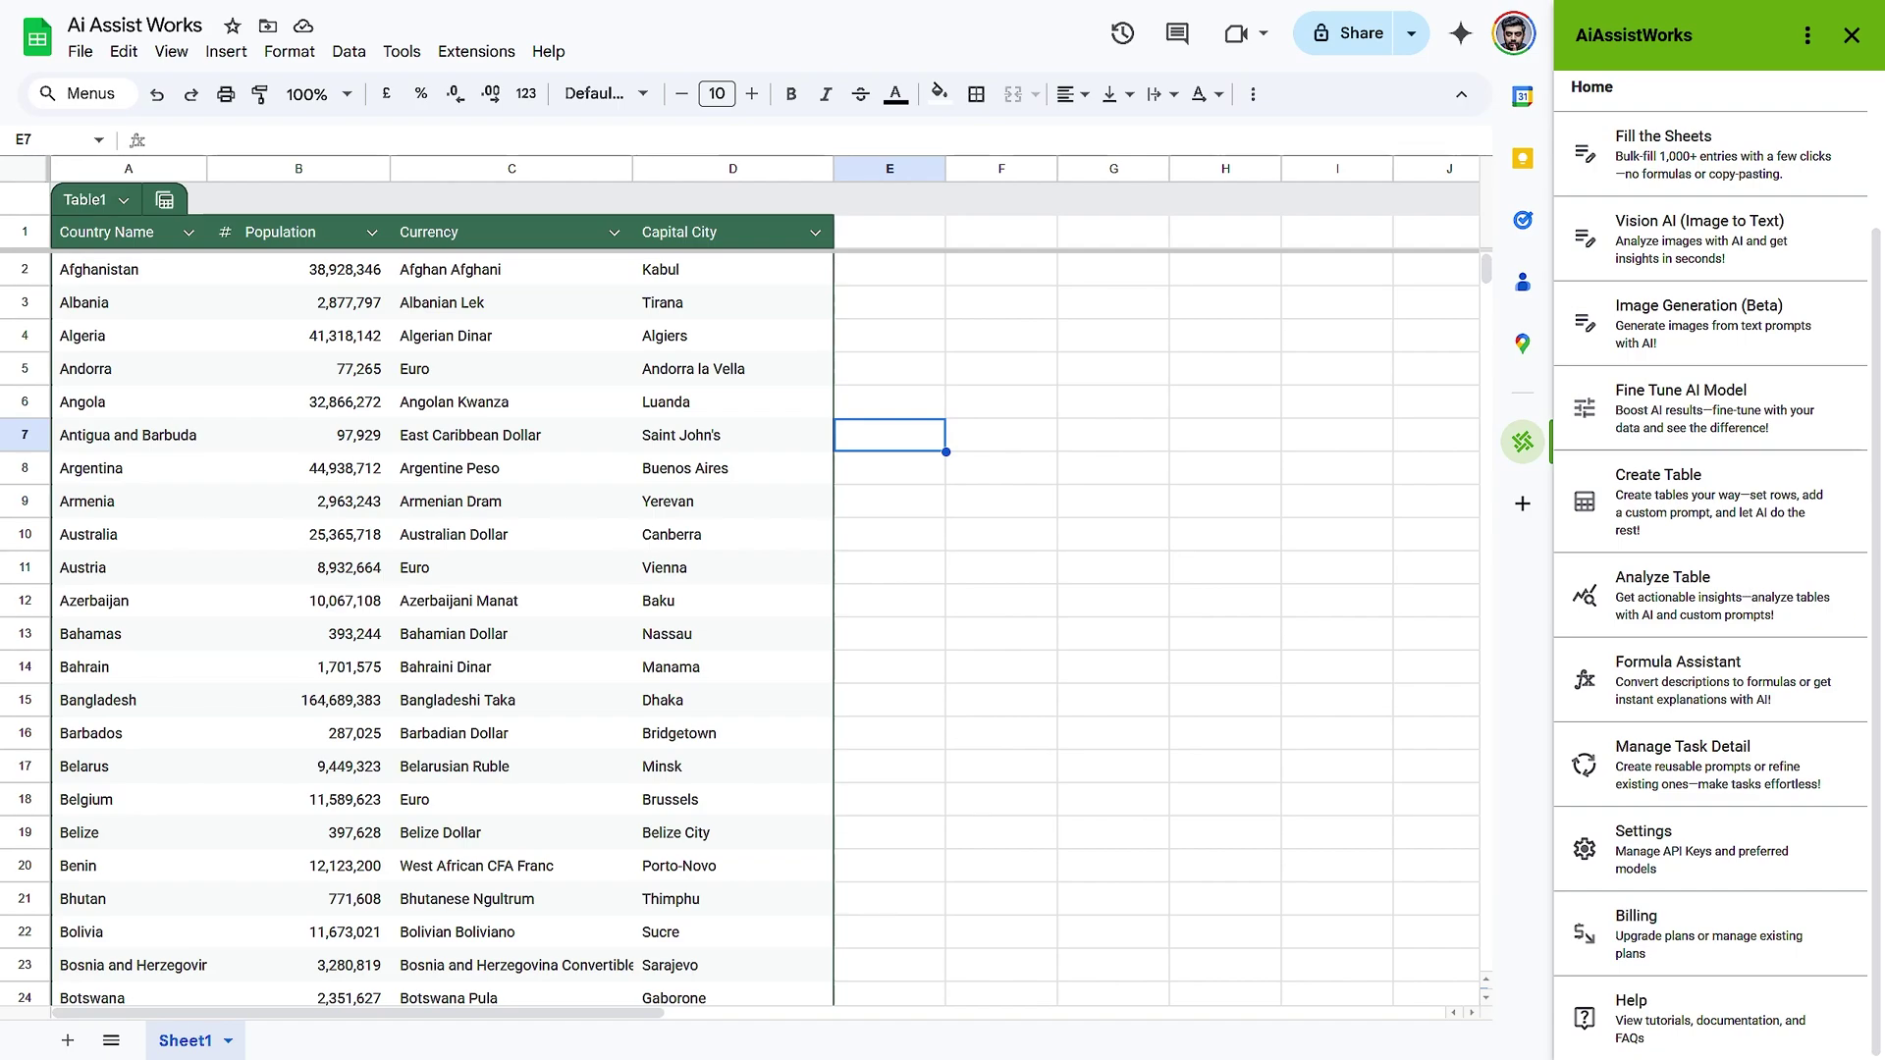
Launch the Analyze Table tool and select the country table range A2:D13.
click(1678, 604)
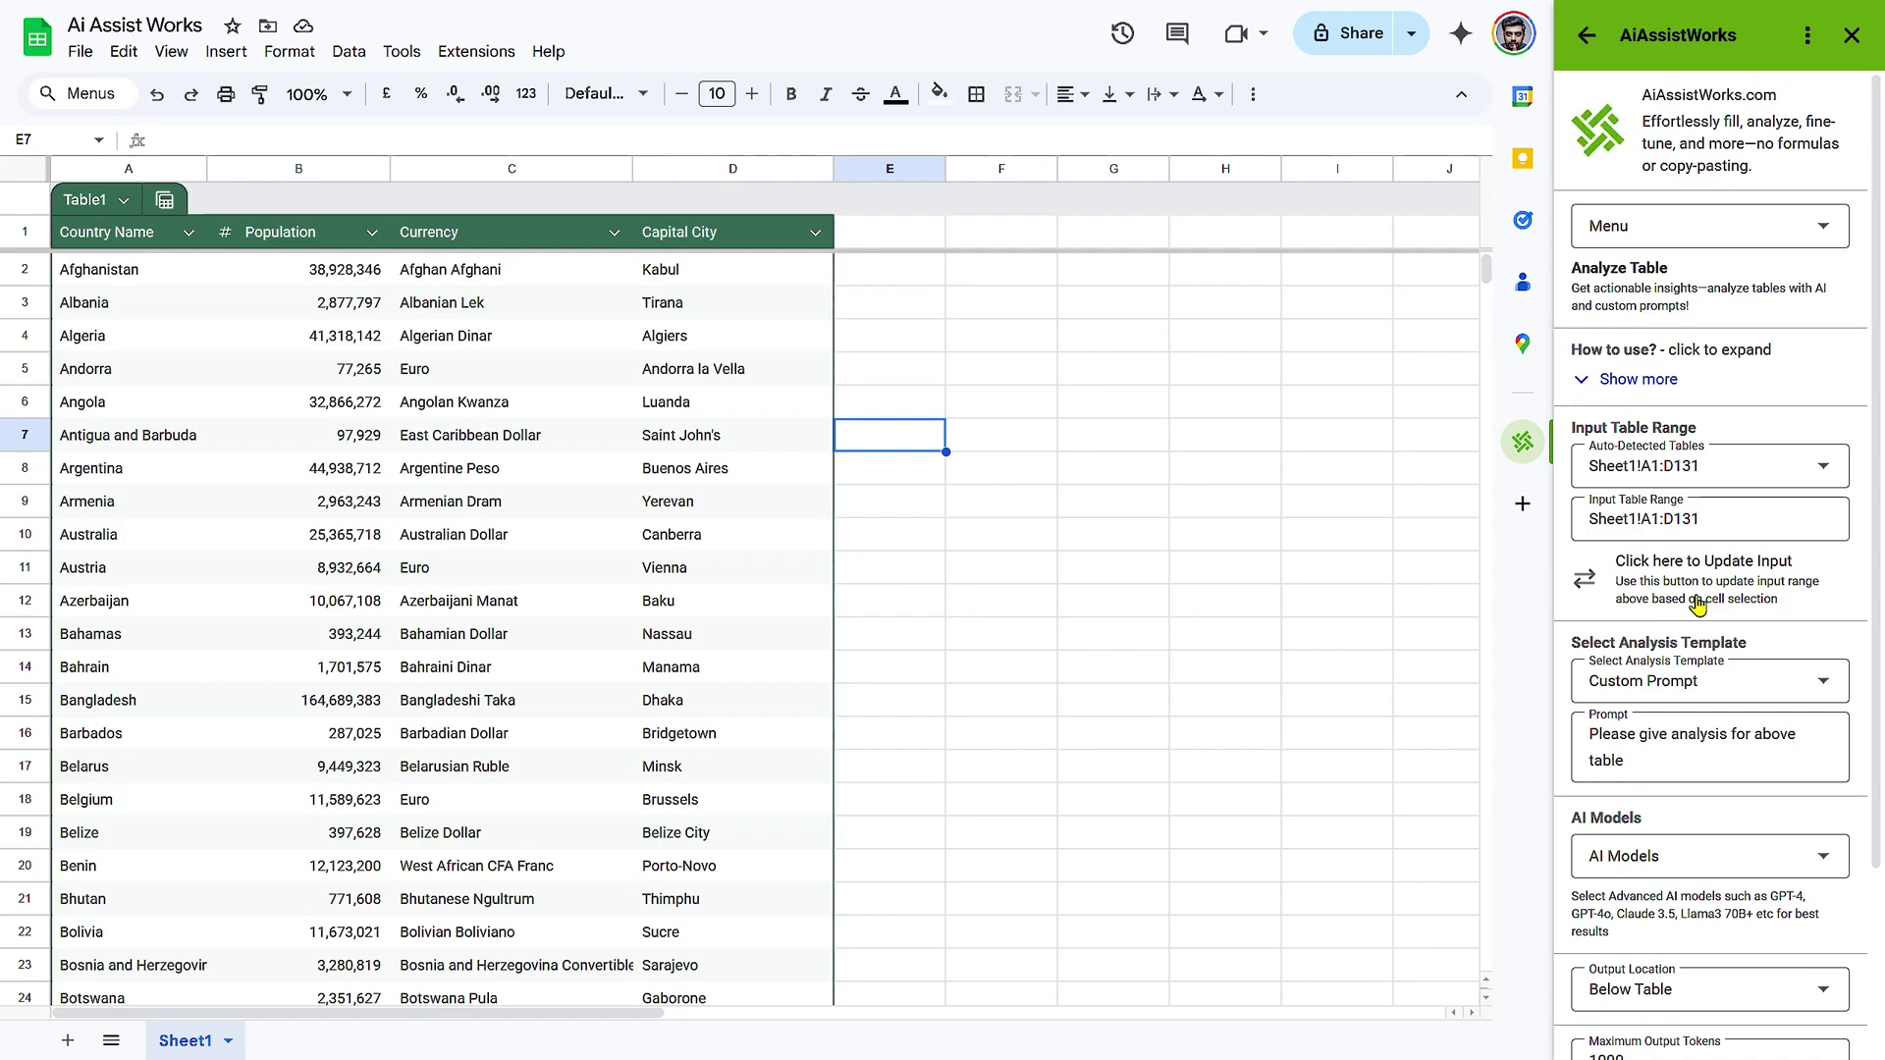
click(112, 270)
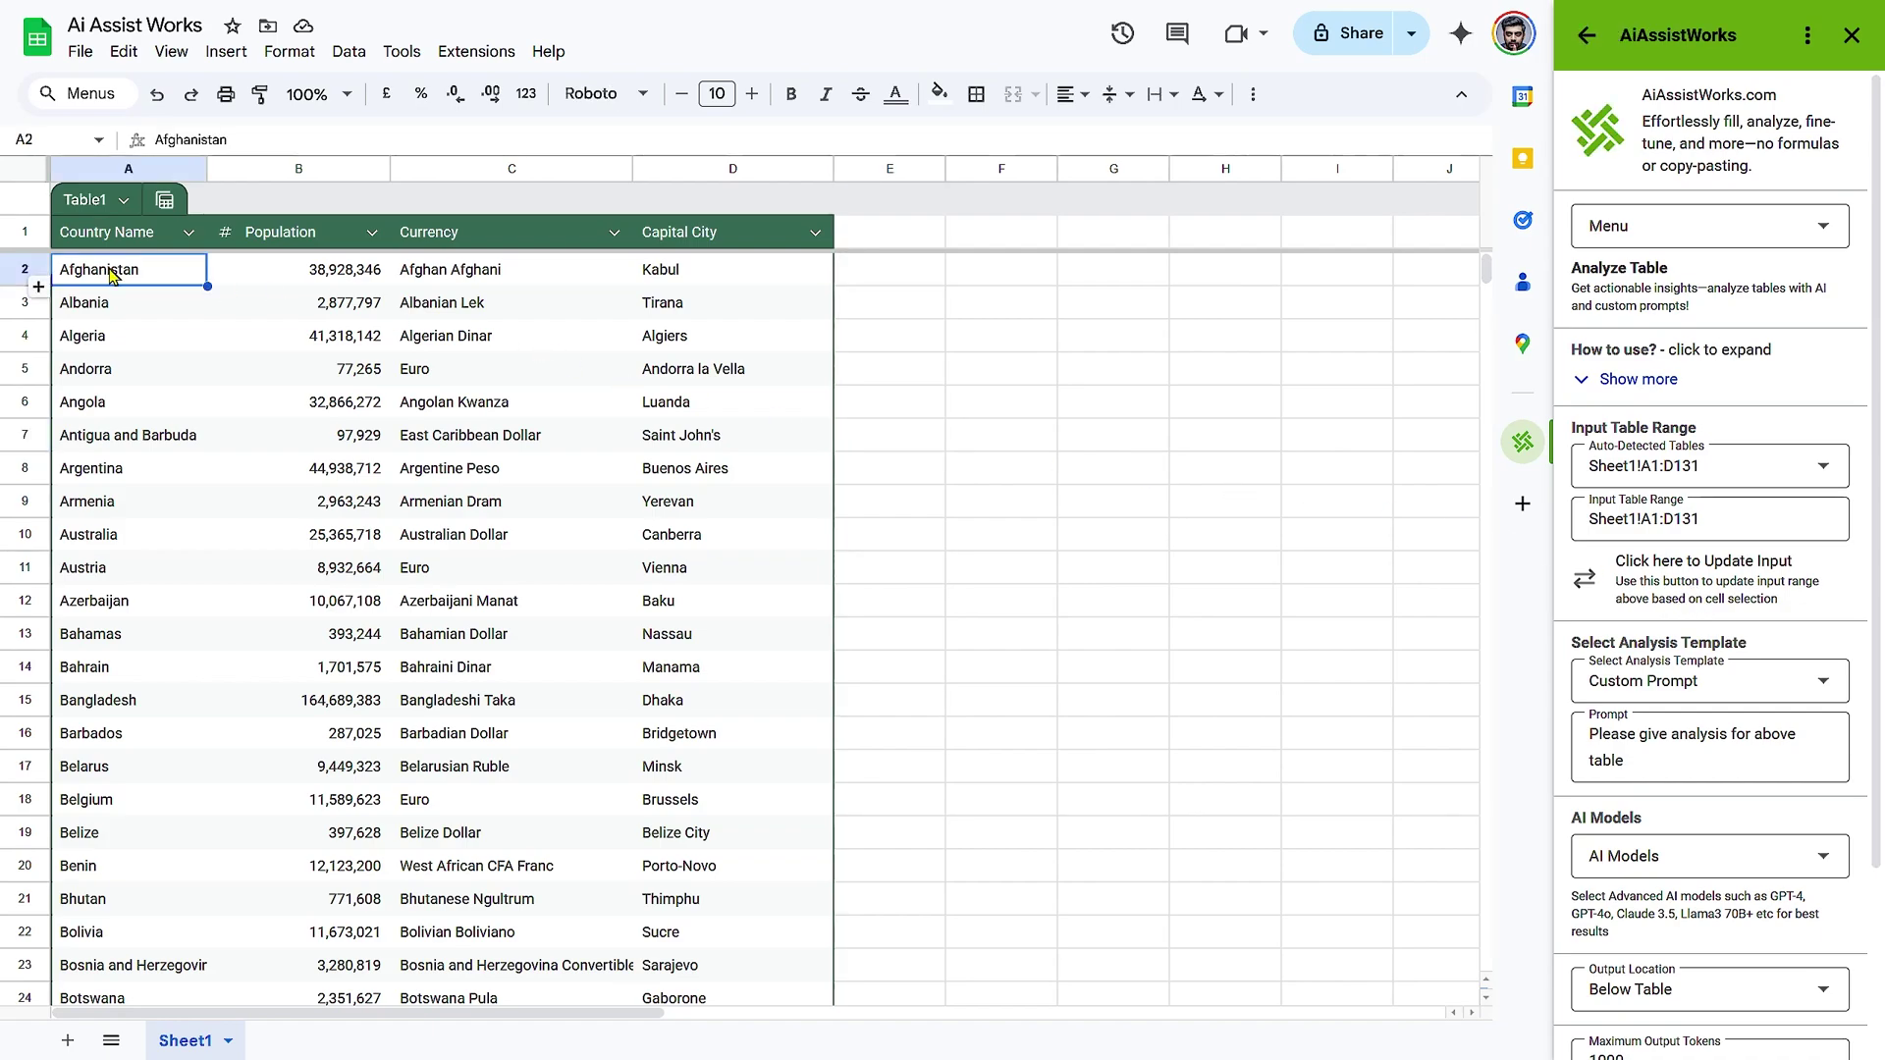
shift+click(741, 633)
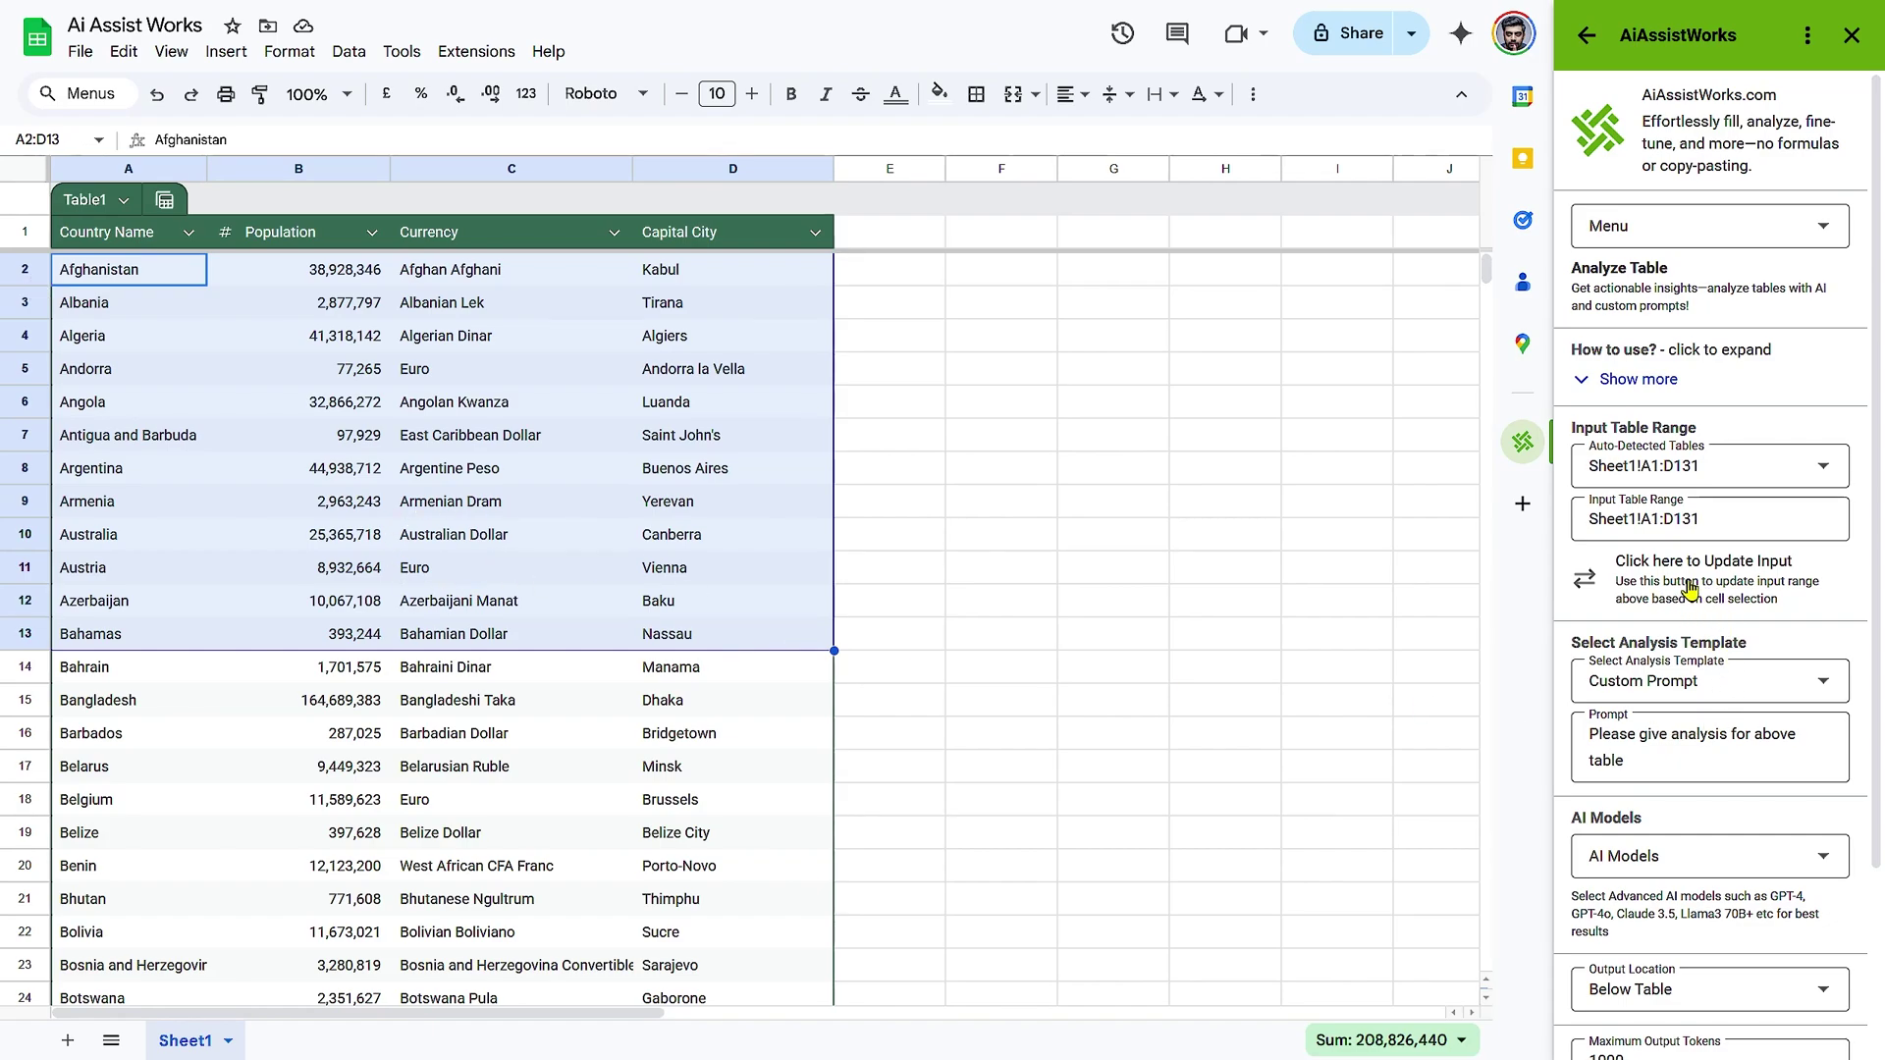
Look through the analysis template list, leaving Custom Prompt as the chosen template.
click(1787, 680)
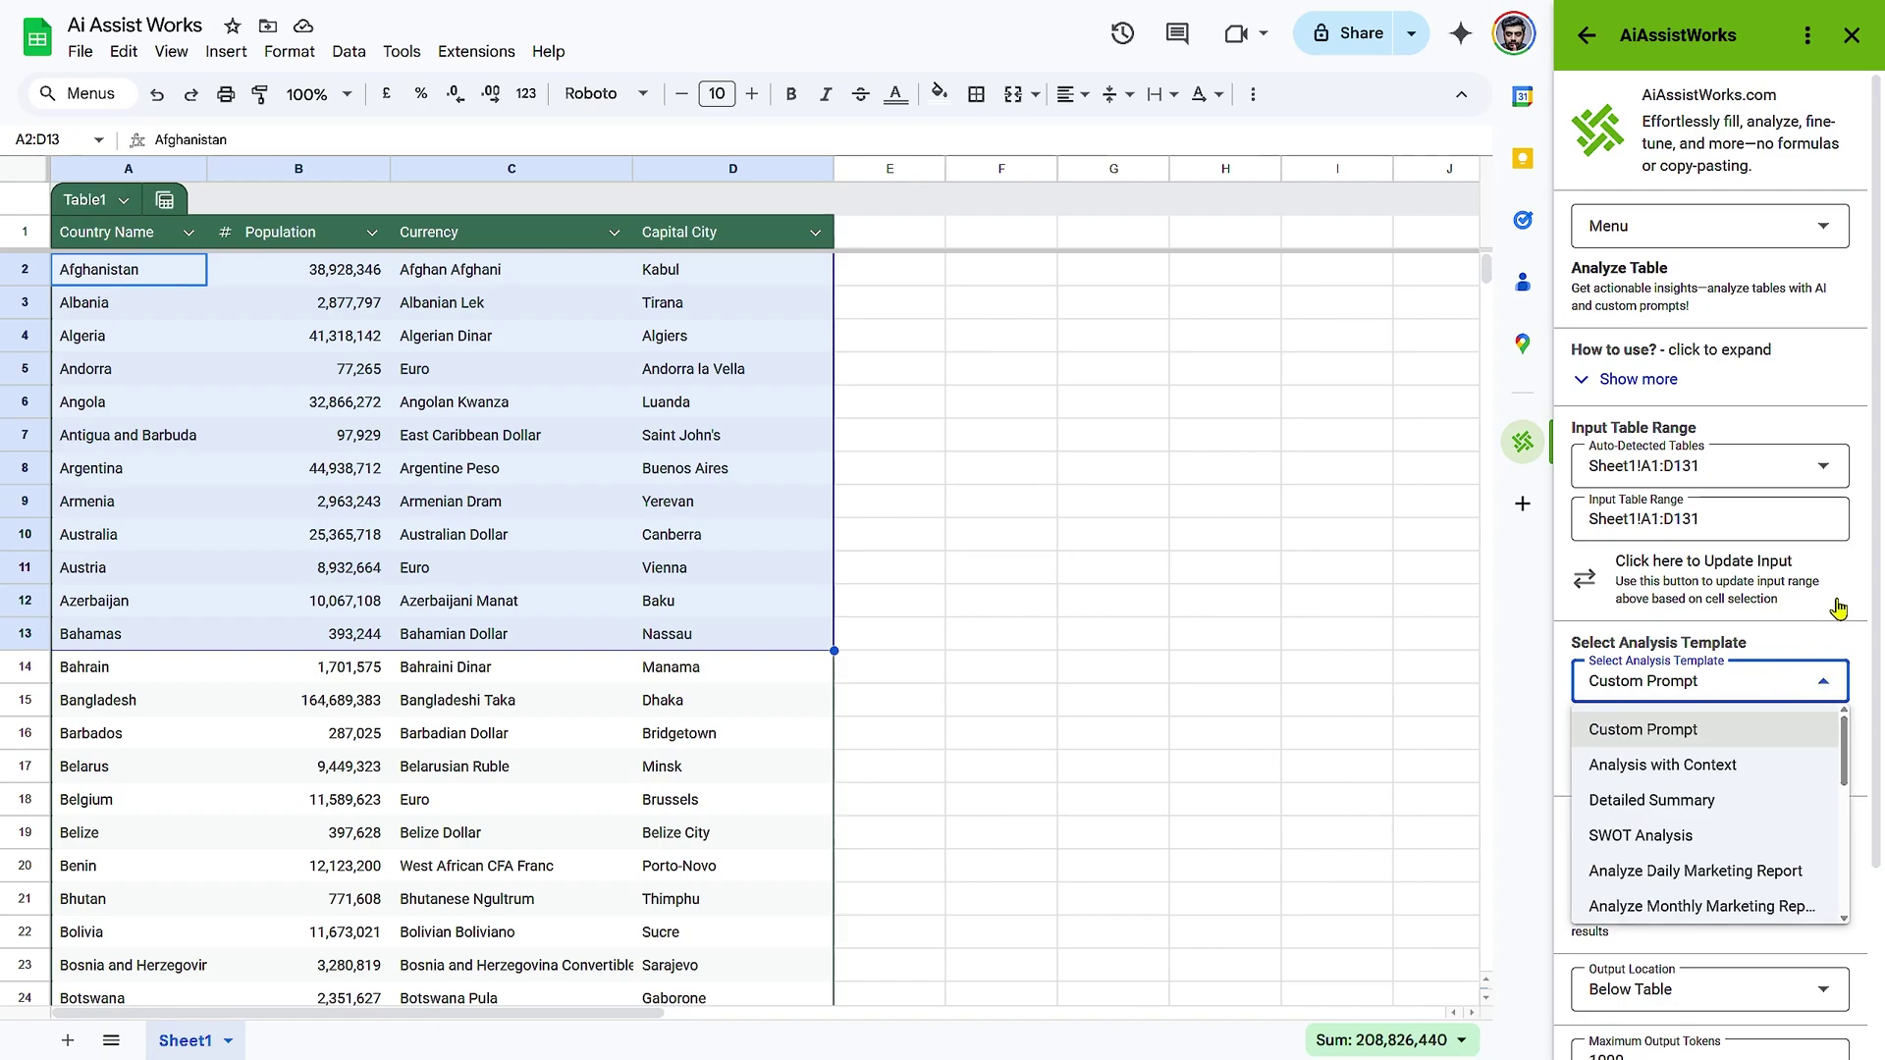
scroll(1879, 589, down, 2)
scroll(1879, 589, down, 2)
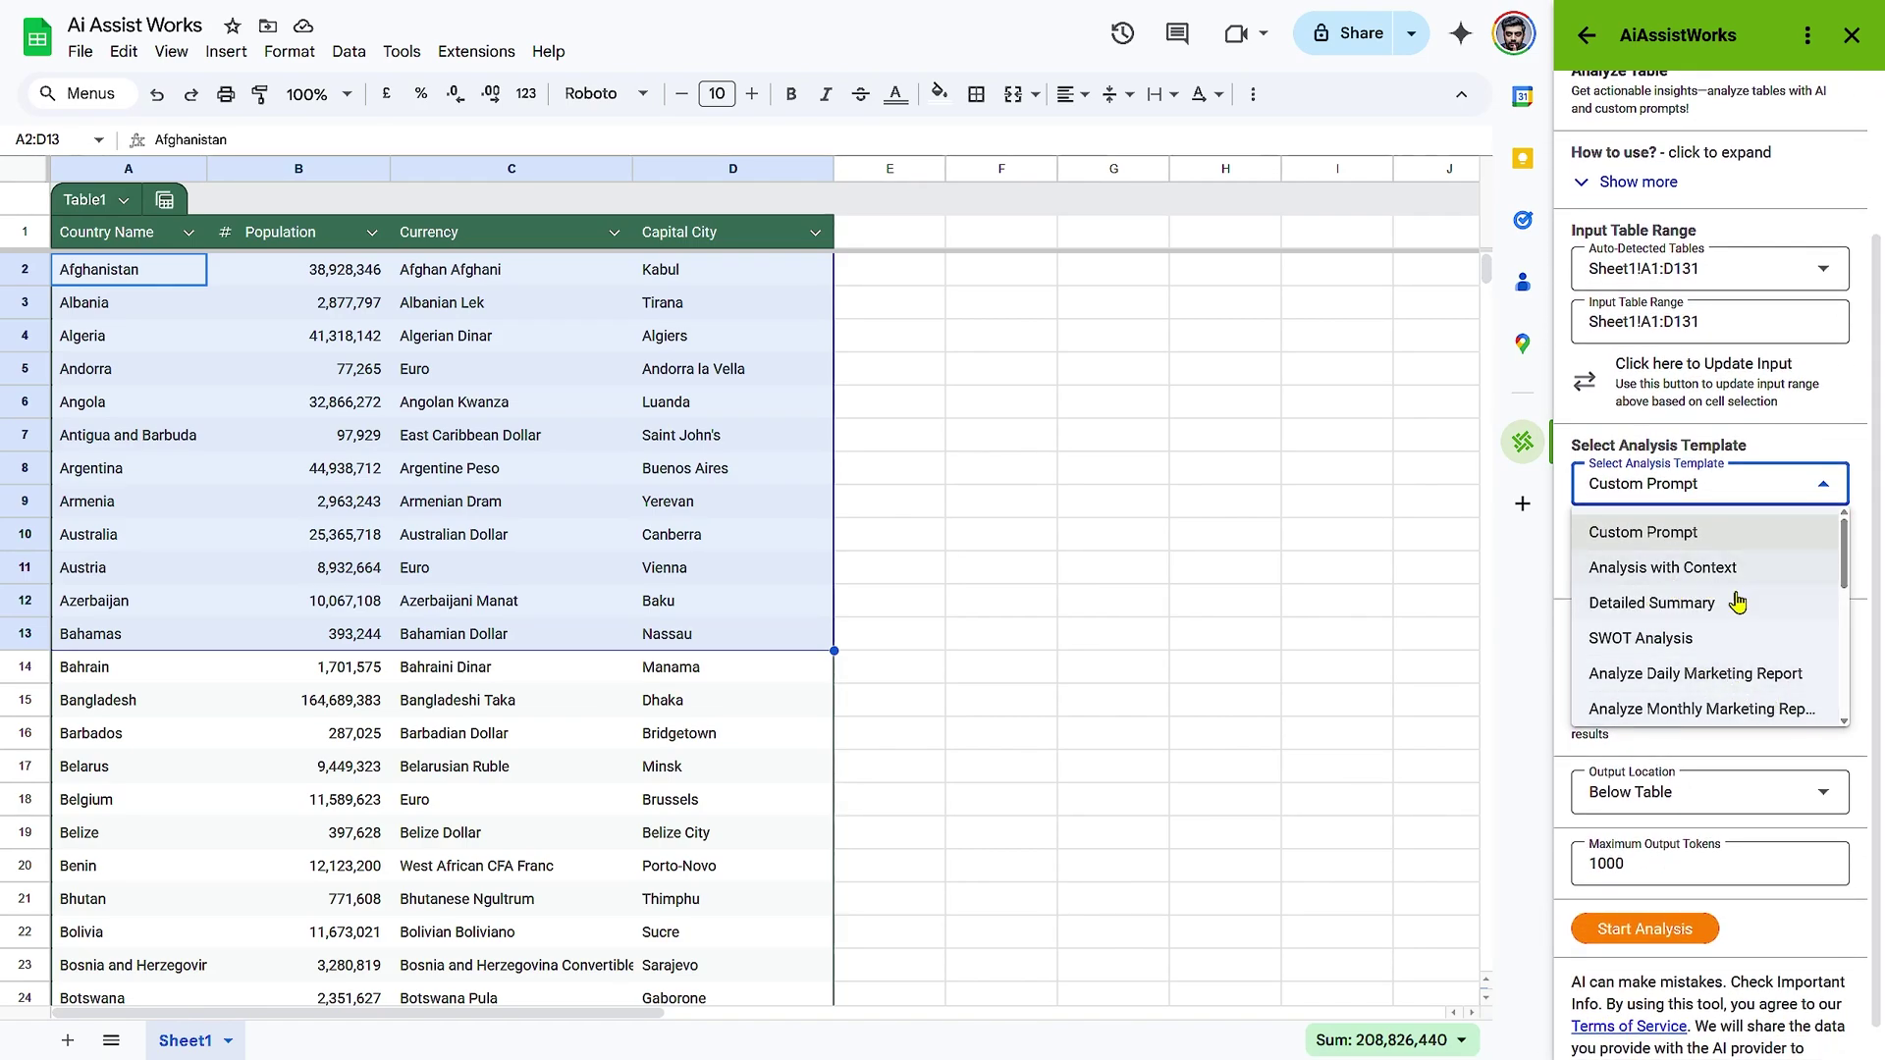
drag(1841, 586, 1849, 633)
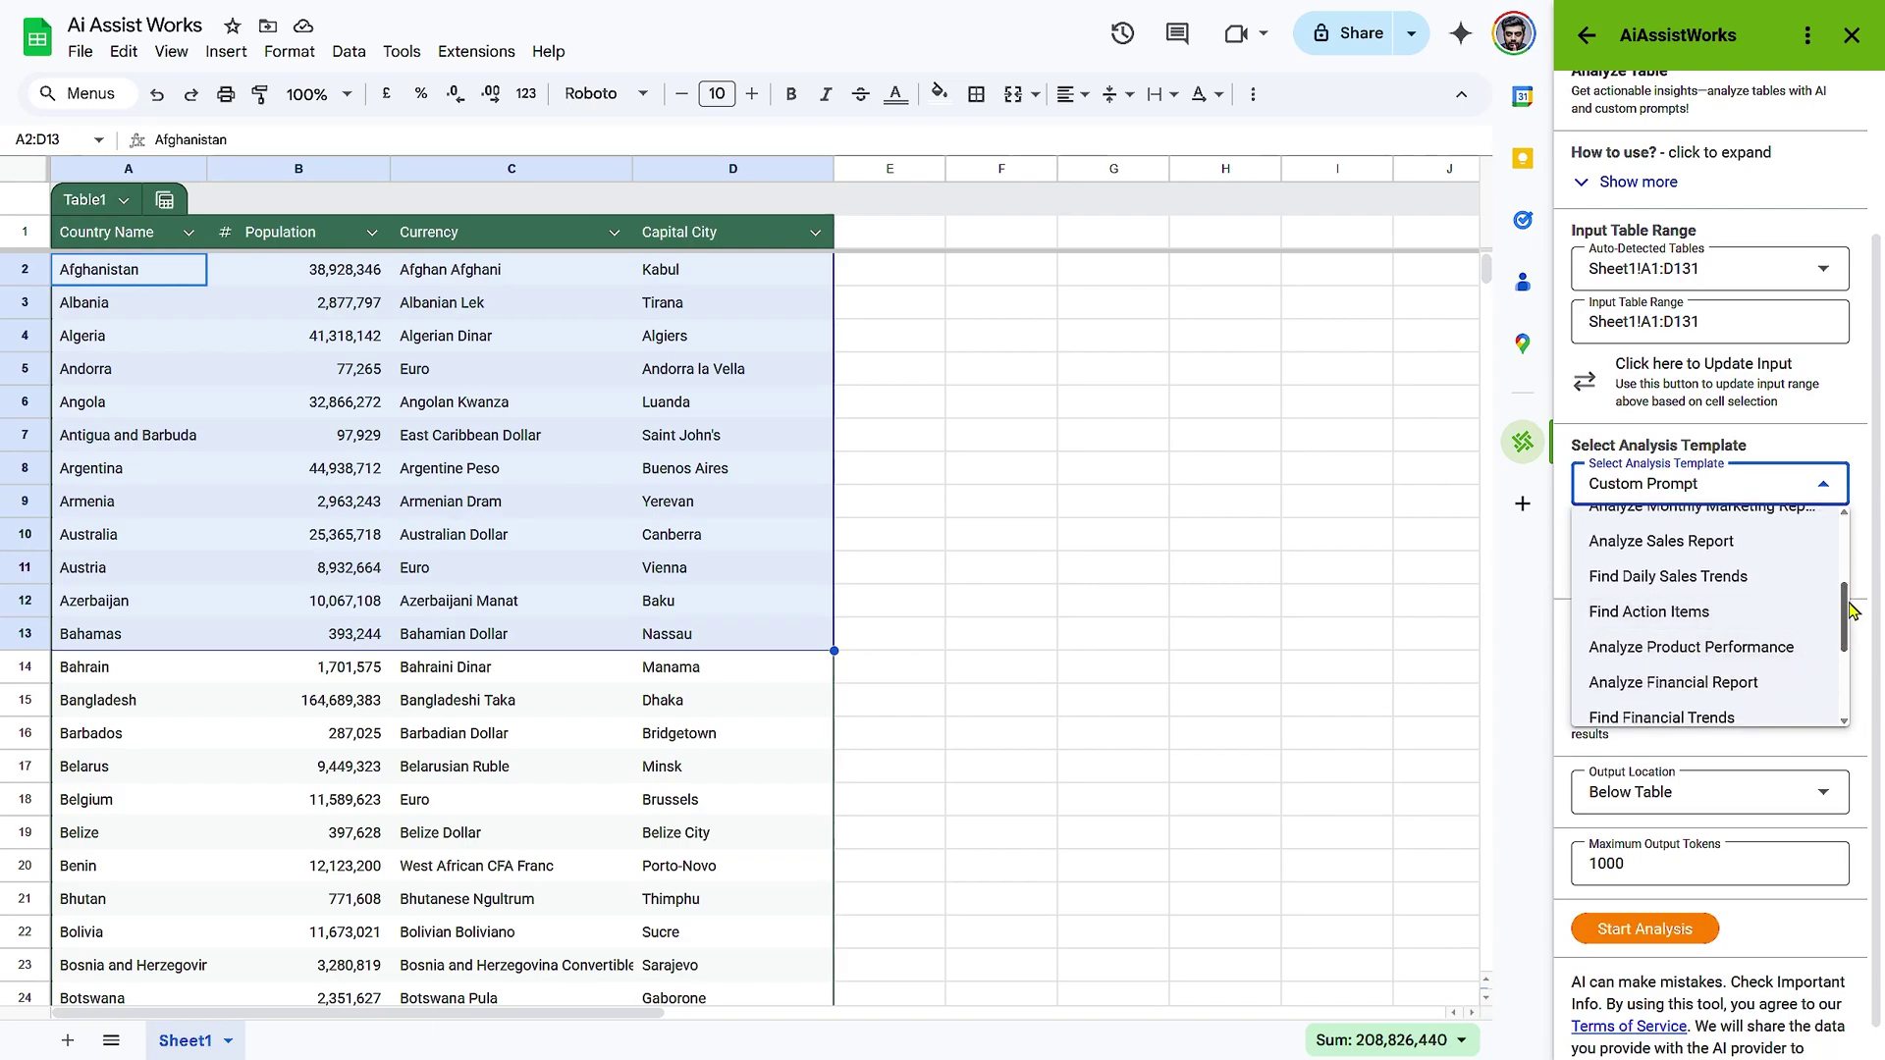
mouse_move(1847, 606)
mouse_down()
mouse_move(1846, 676)
mouse_move(1837, 541)
mouse_up()
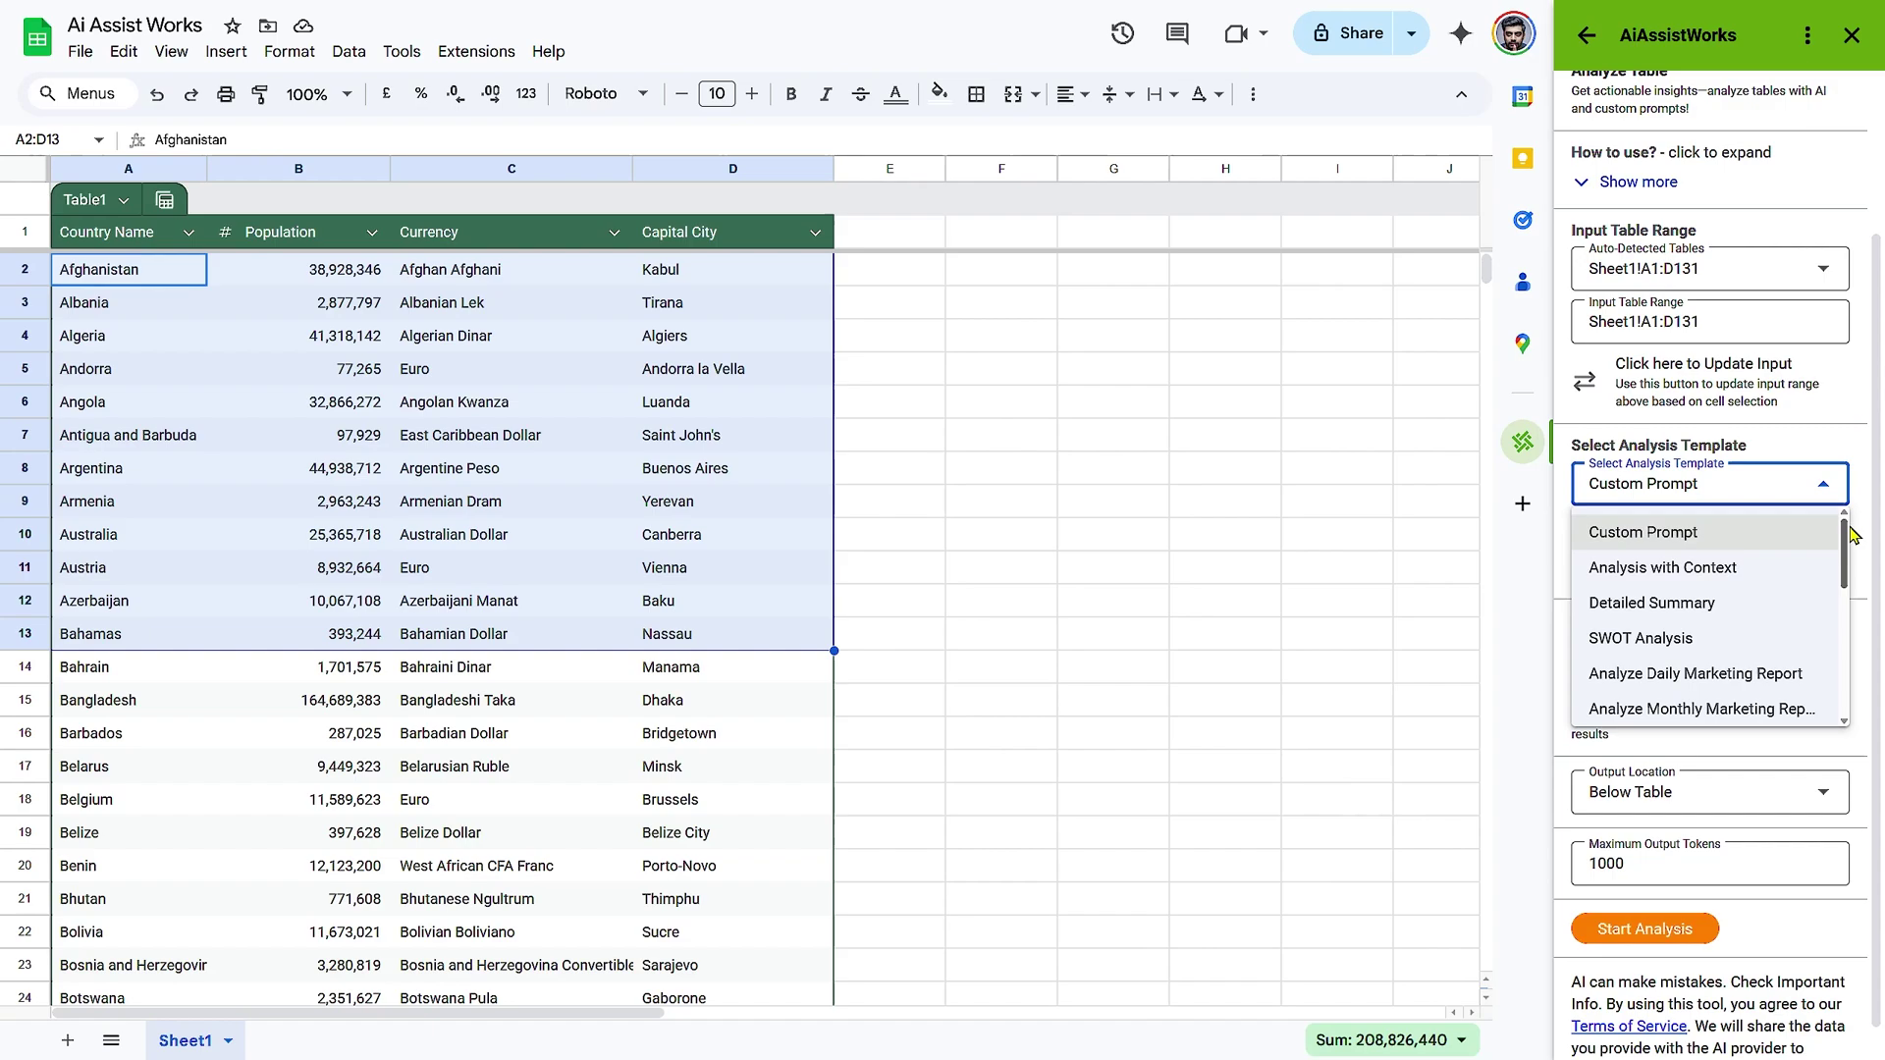
click(1859, 524)
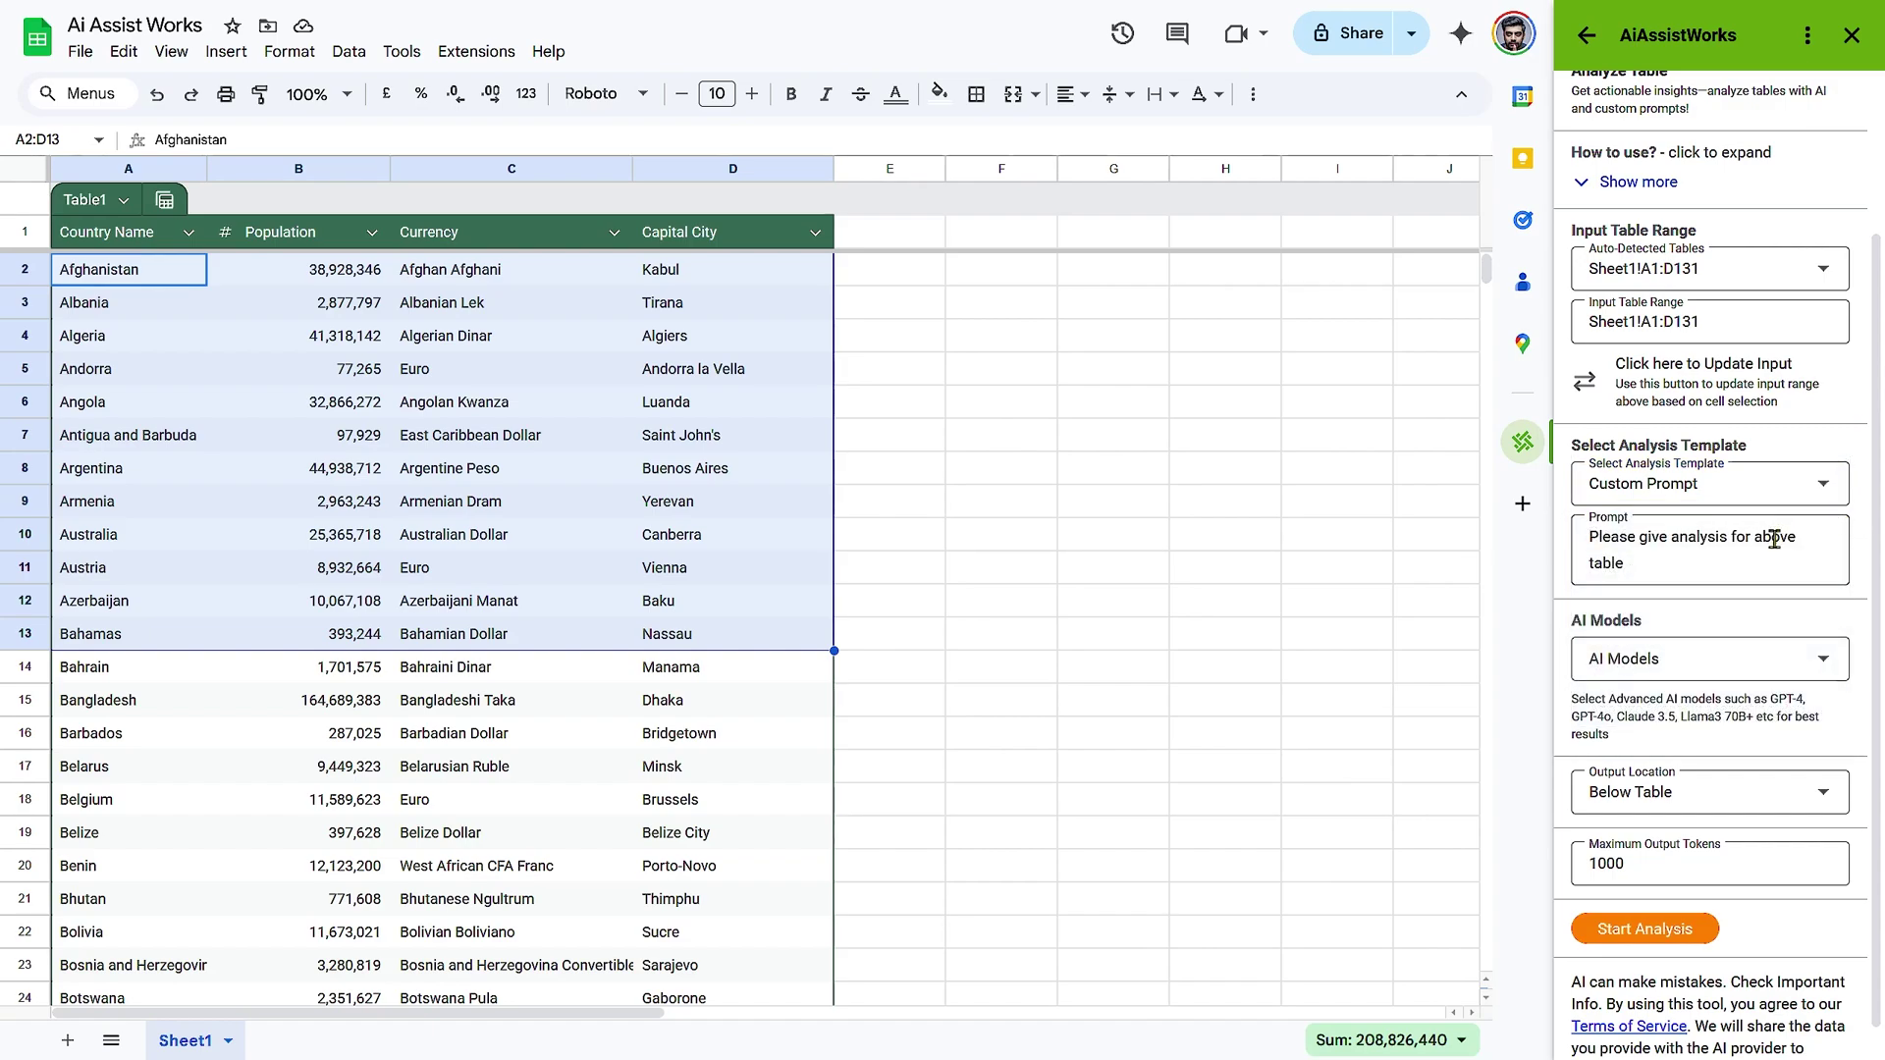
Pick OR - openai/gpt-4o from the AI Models list.
click(1785, 664)
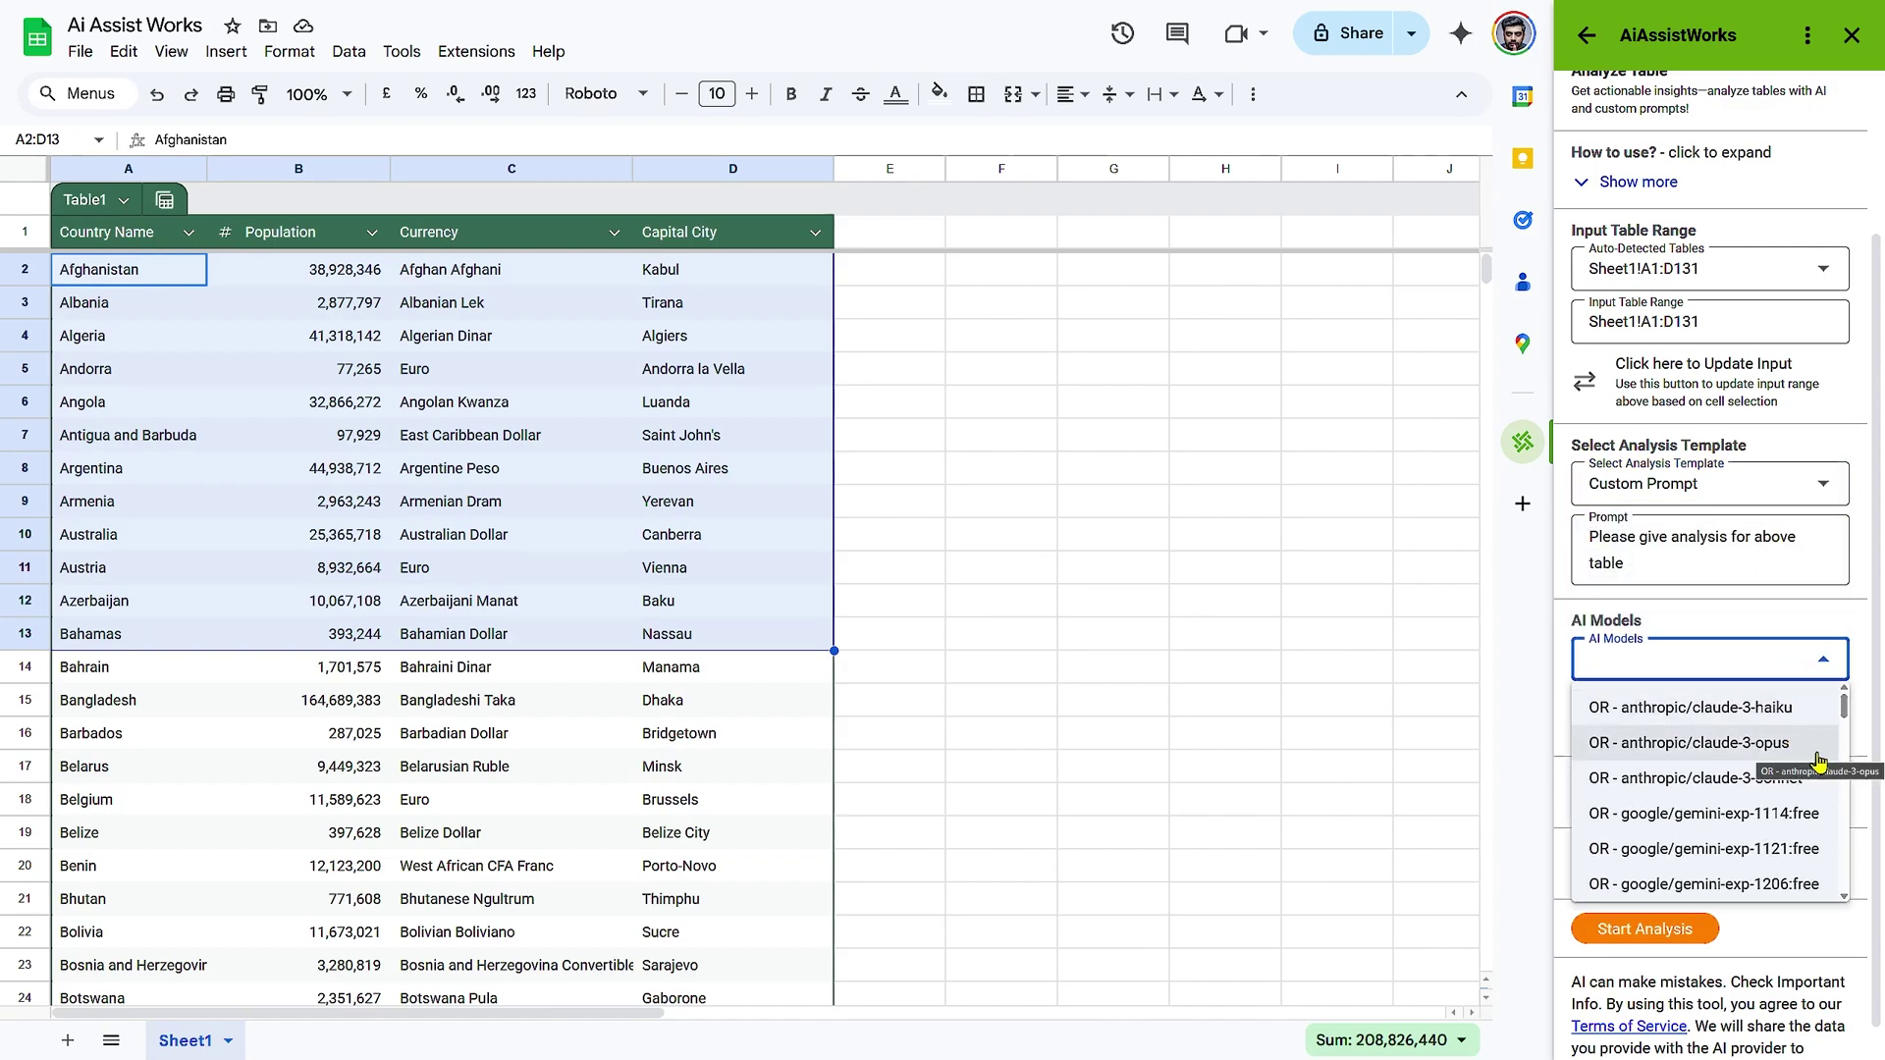
drag(1843, 710, 1846, 823)
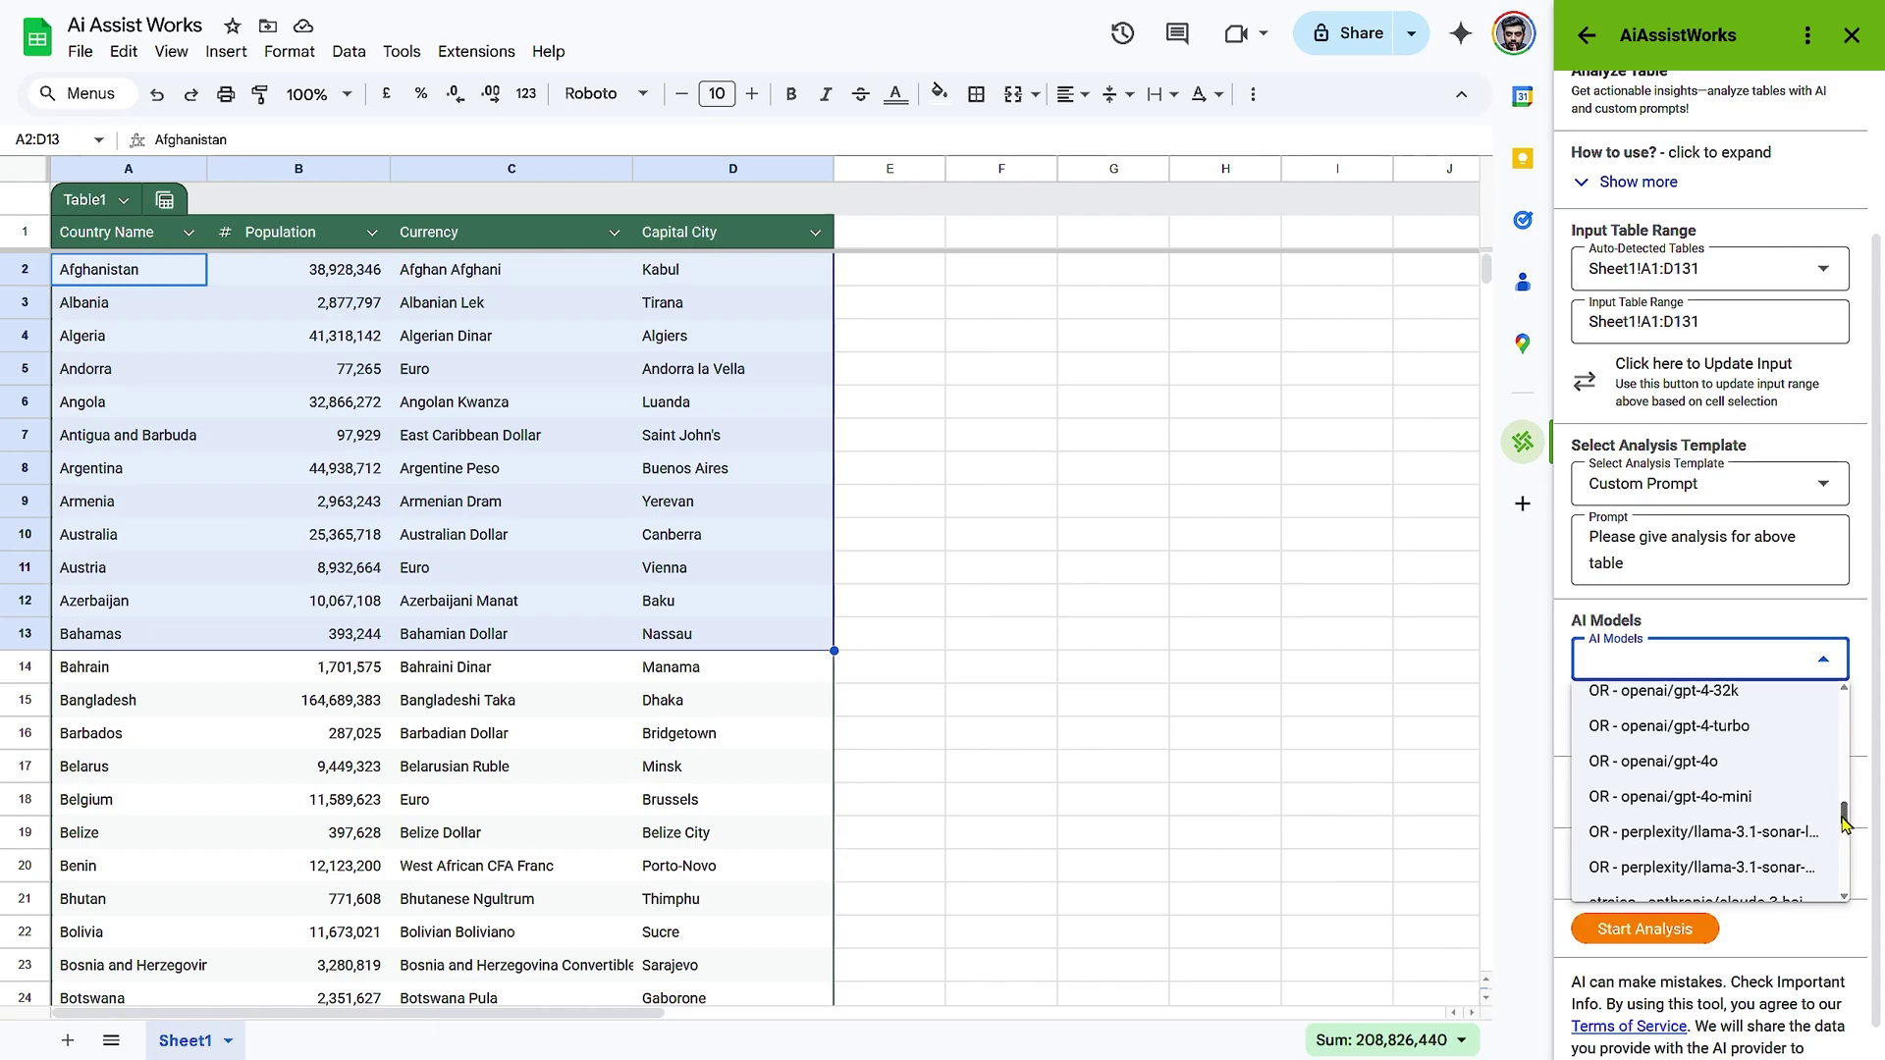
click(1653, 760)
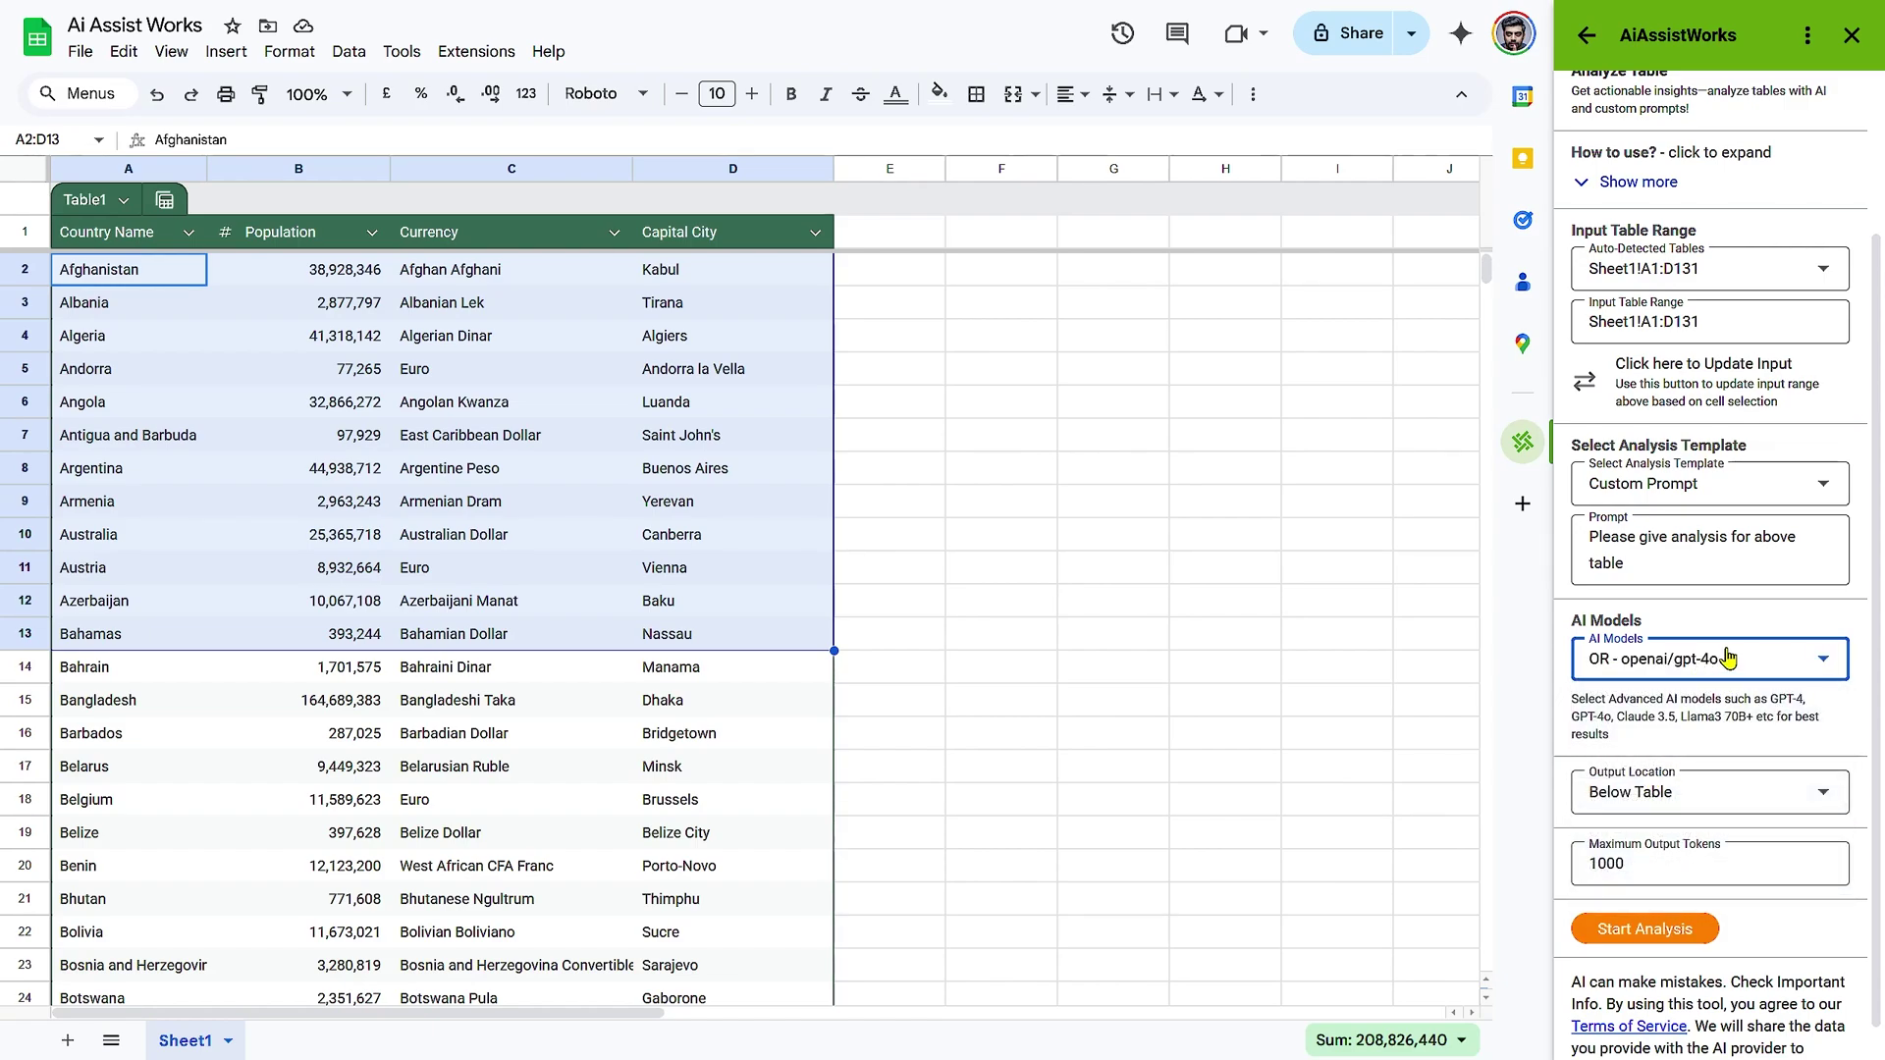
click(1694, 552)
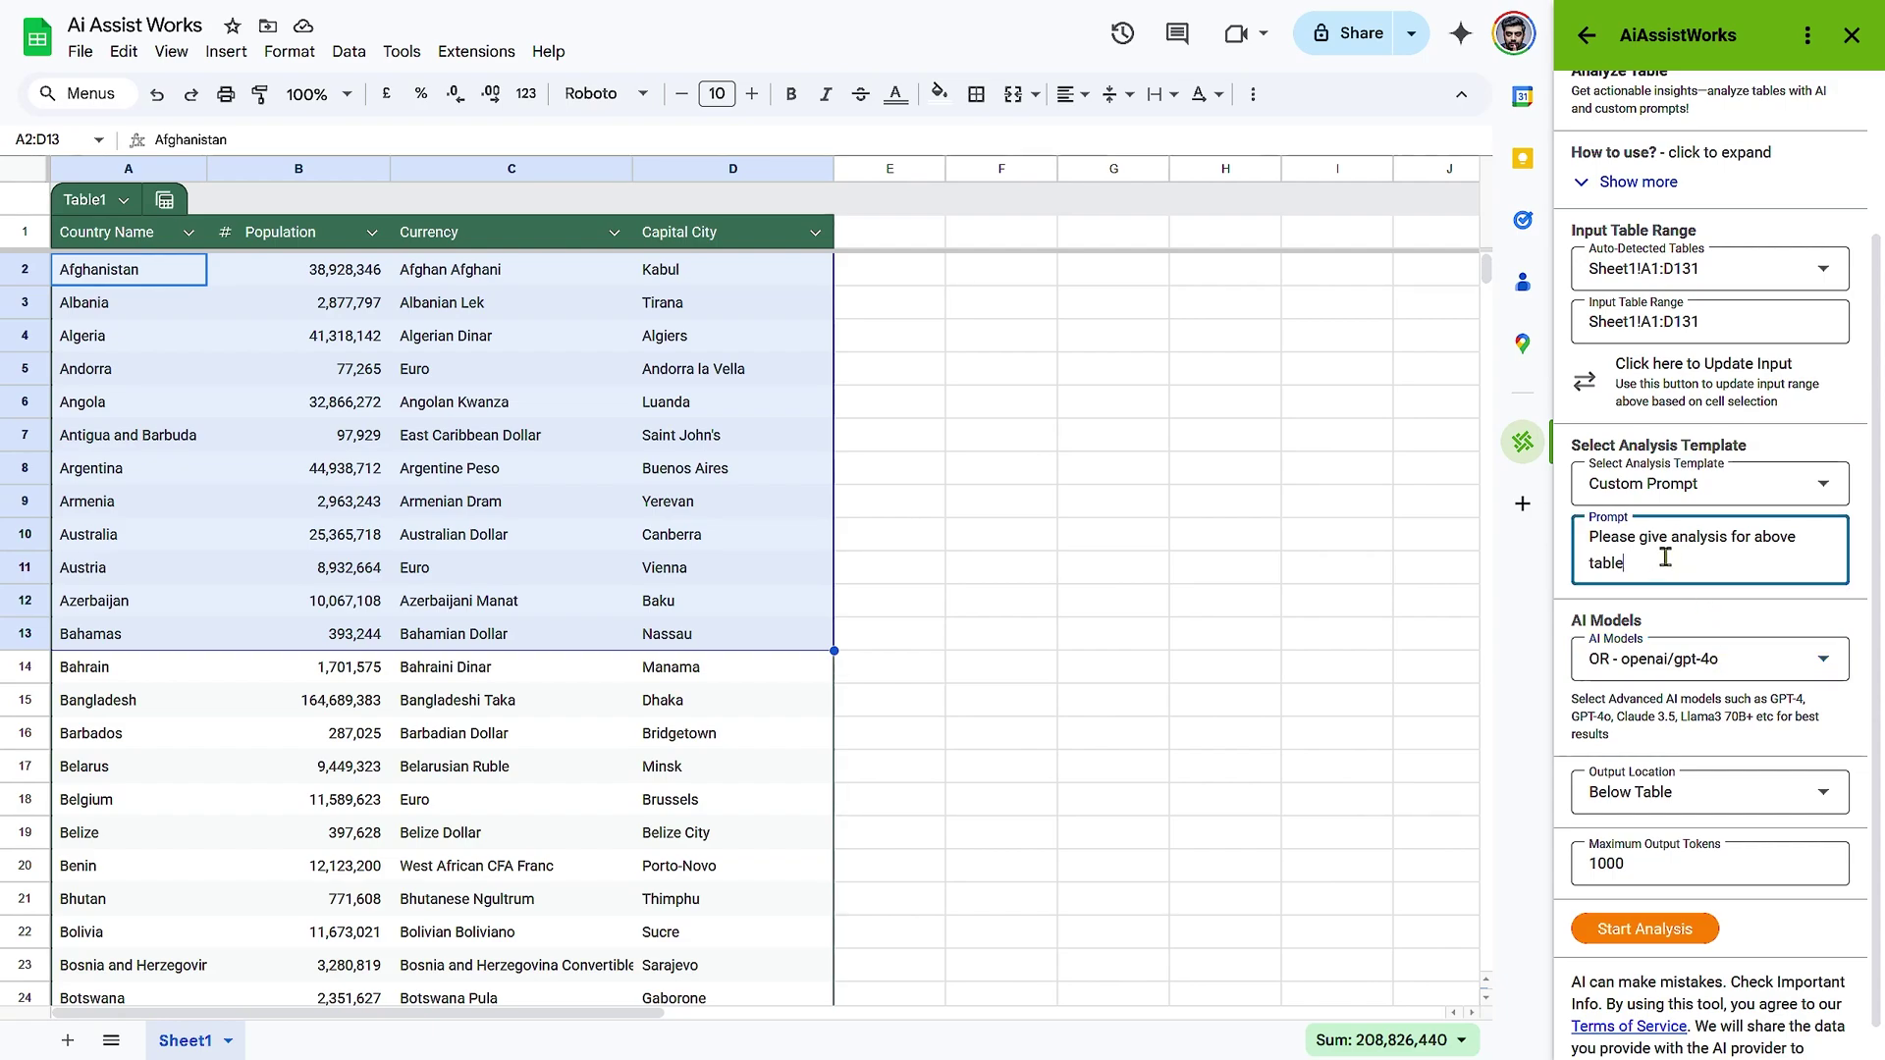
Paste 'Detect seasonality patterns and predict potential trends.' into the prompt, keeping 1000 maximum tokens.
text(Detect seasonality patterns and predict potential trends.)
click(1729, 832)
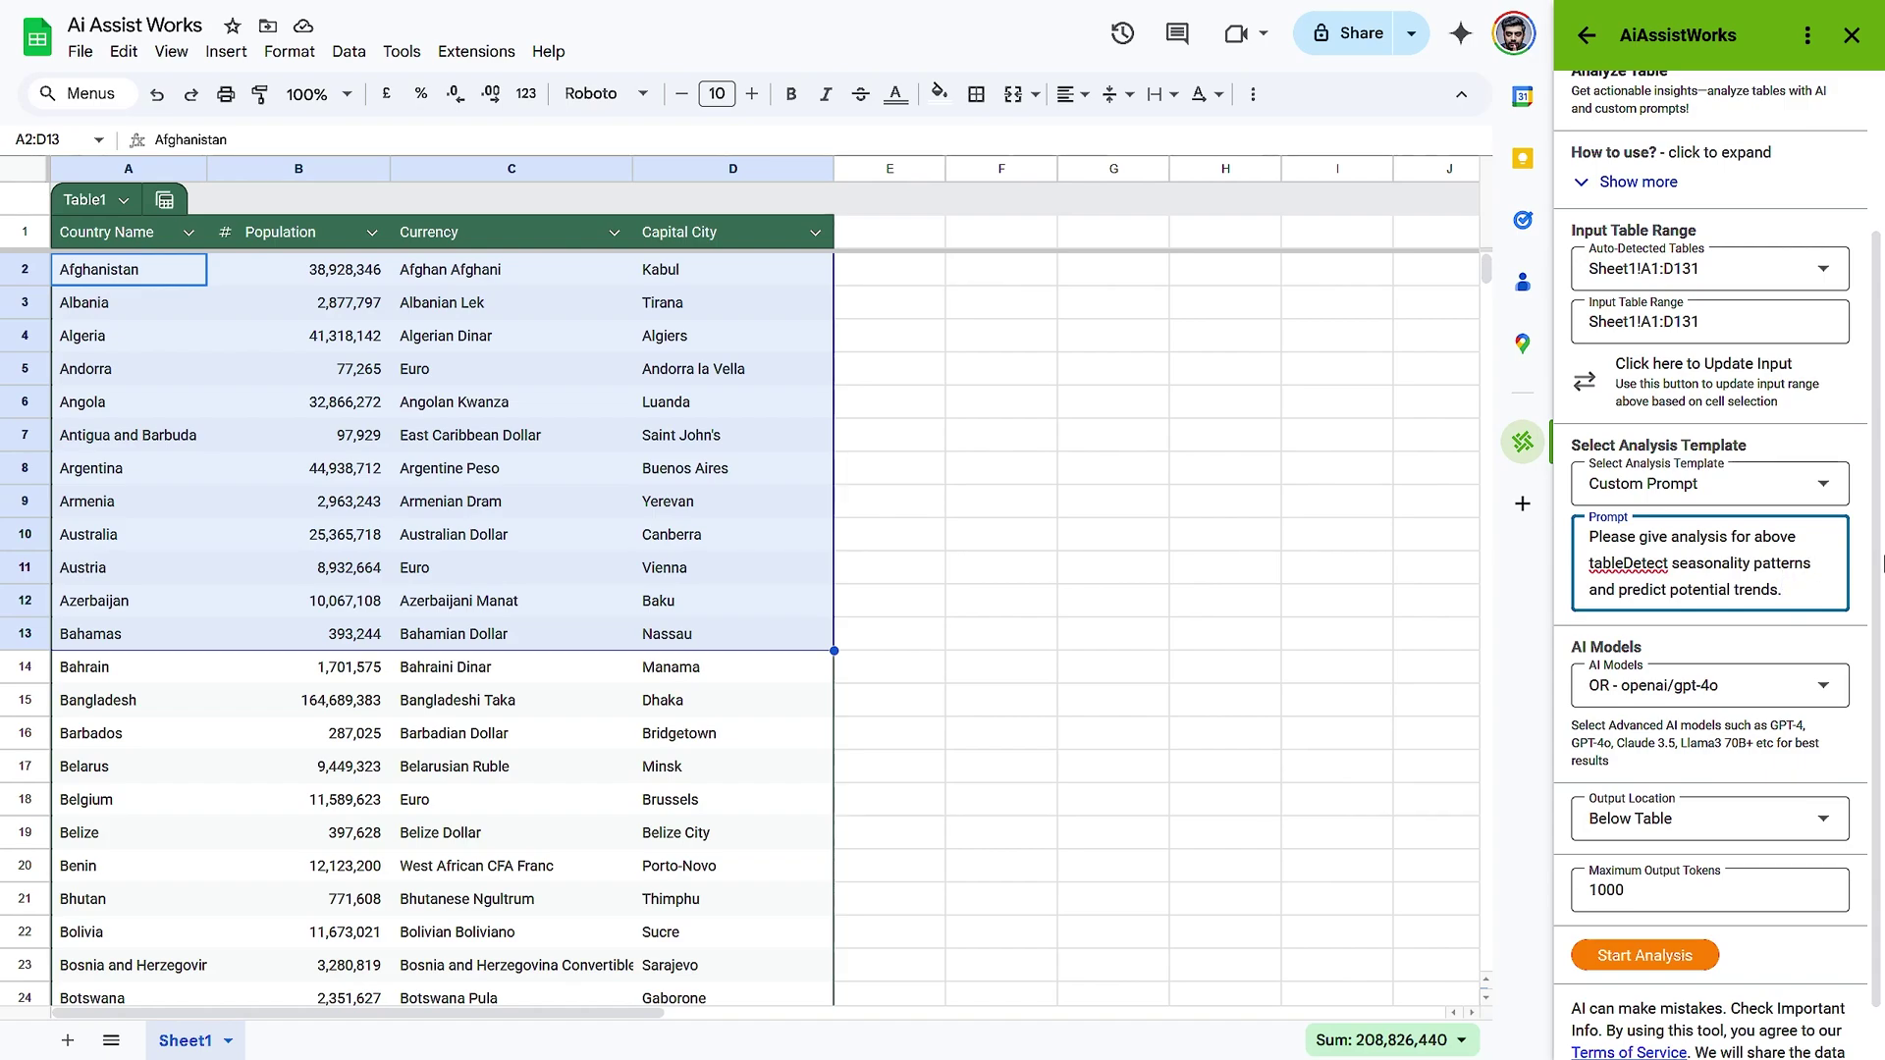
scroll(1790, 575, down, 1)
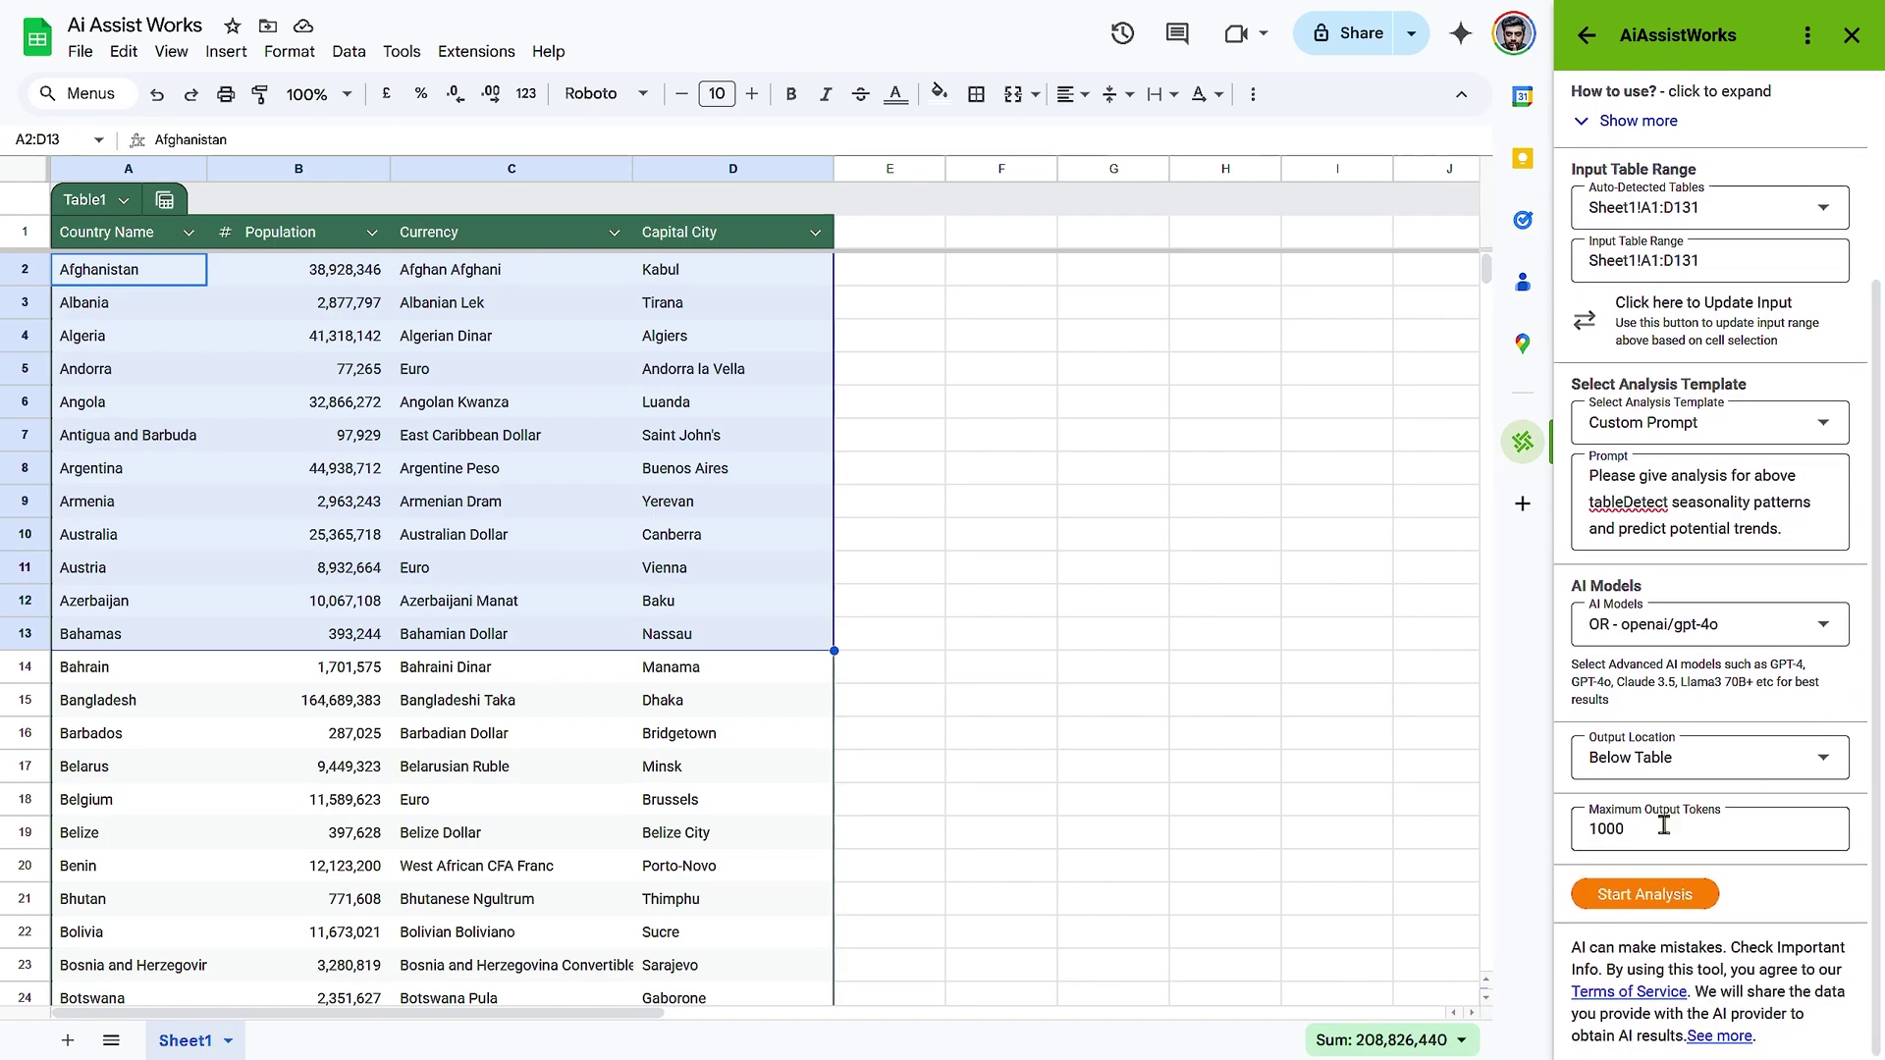
double_click(1600, 830)
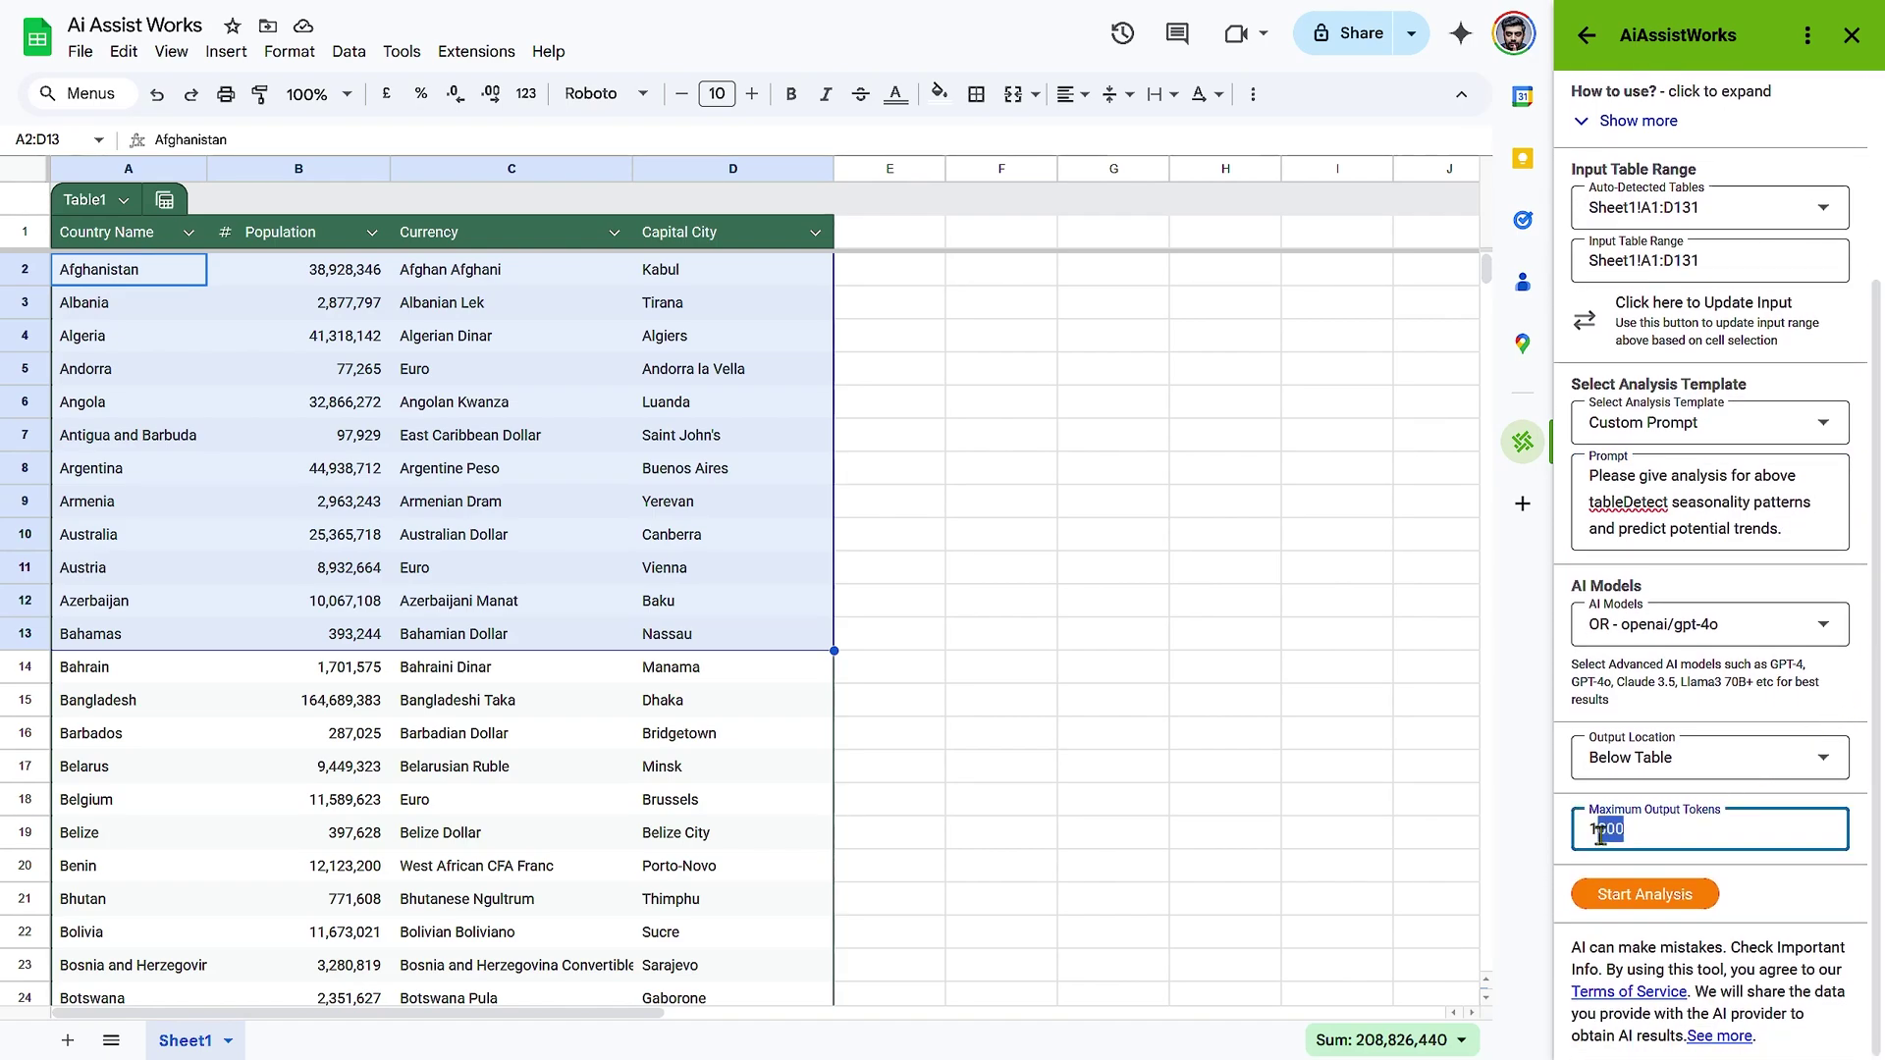
click(1662, 835)
Start the analysis and wait for completion with output in Sheet1!A132.
click(1645, 894)
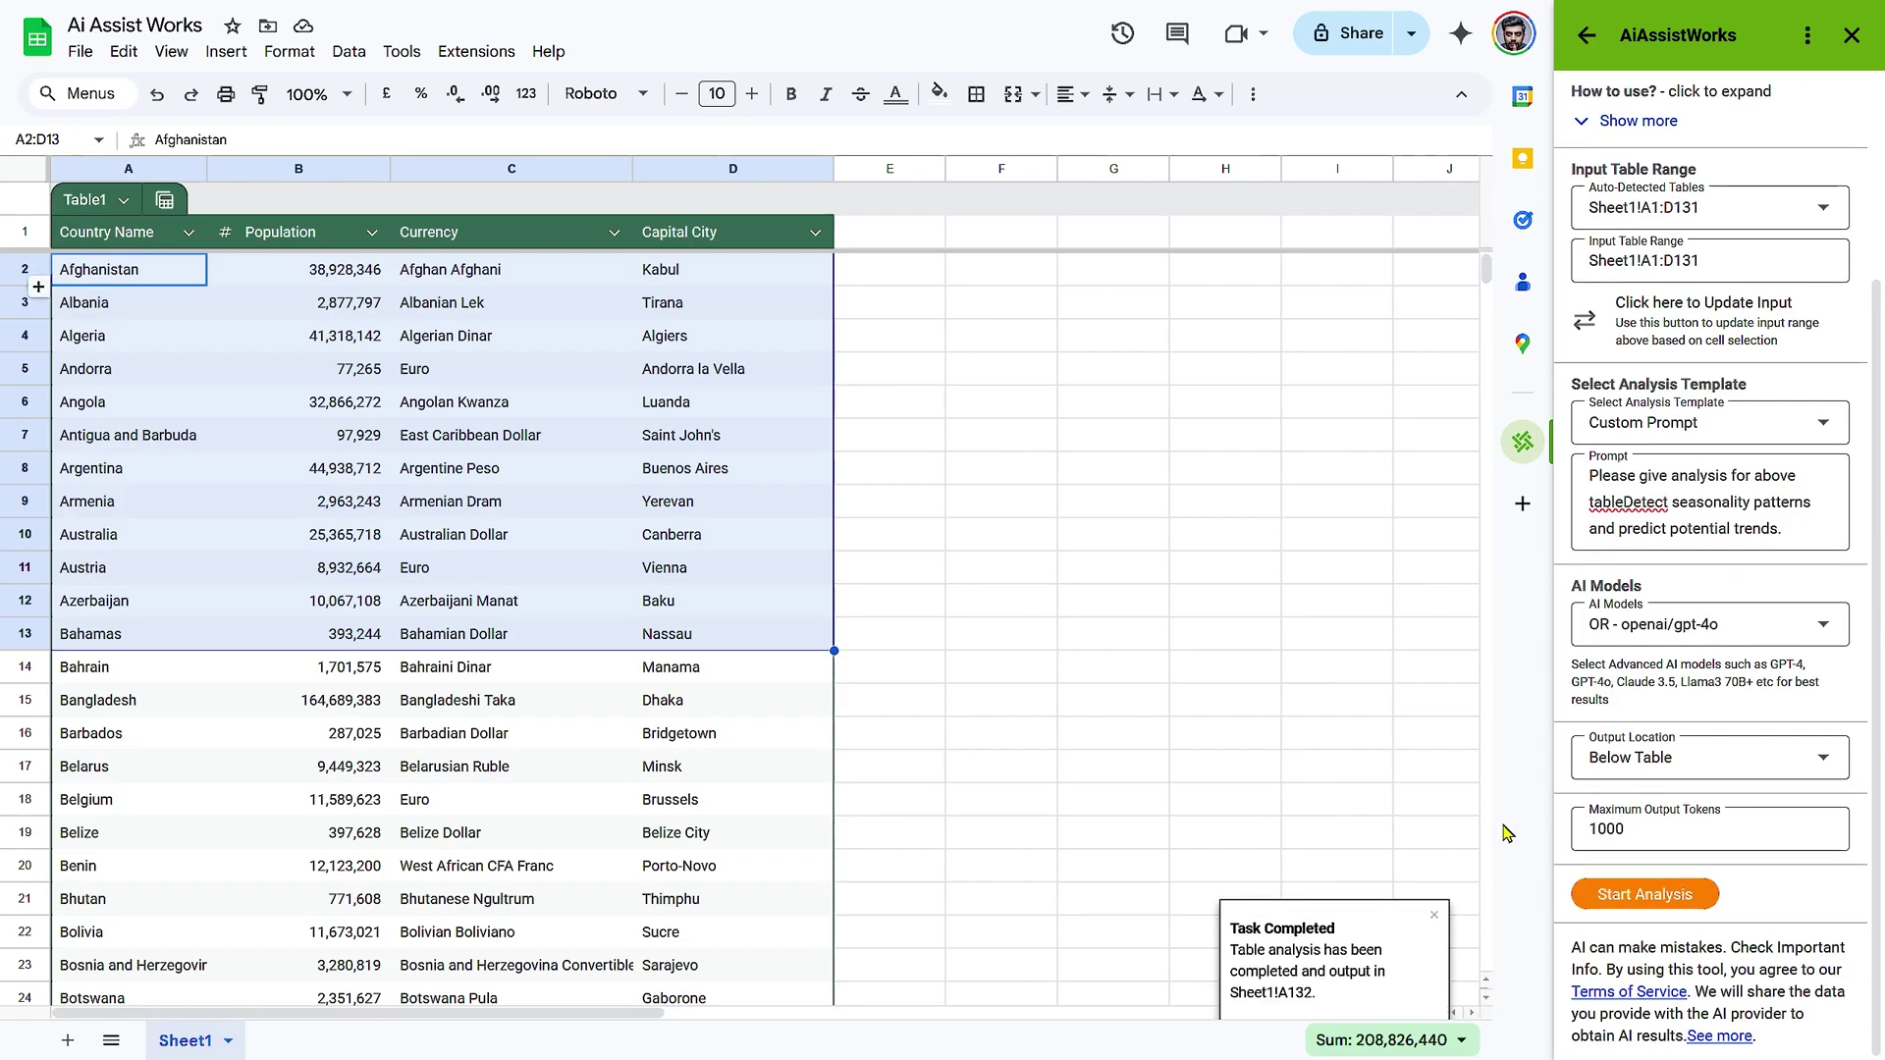
scroll(1267, 707, down, 5)
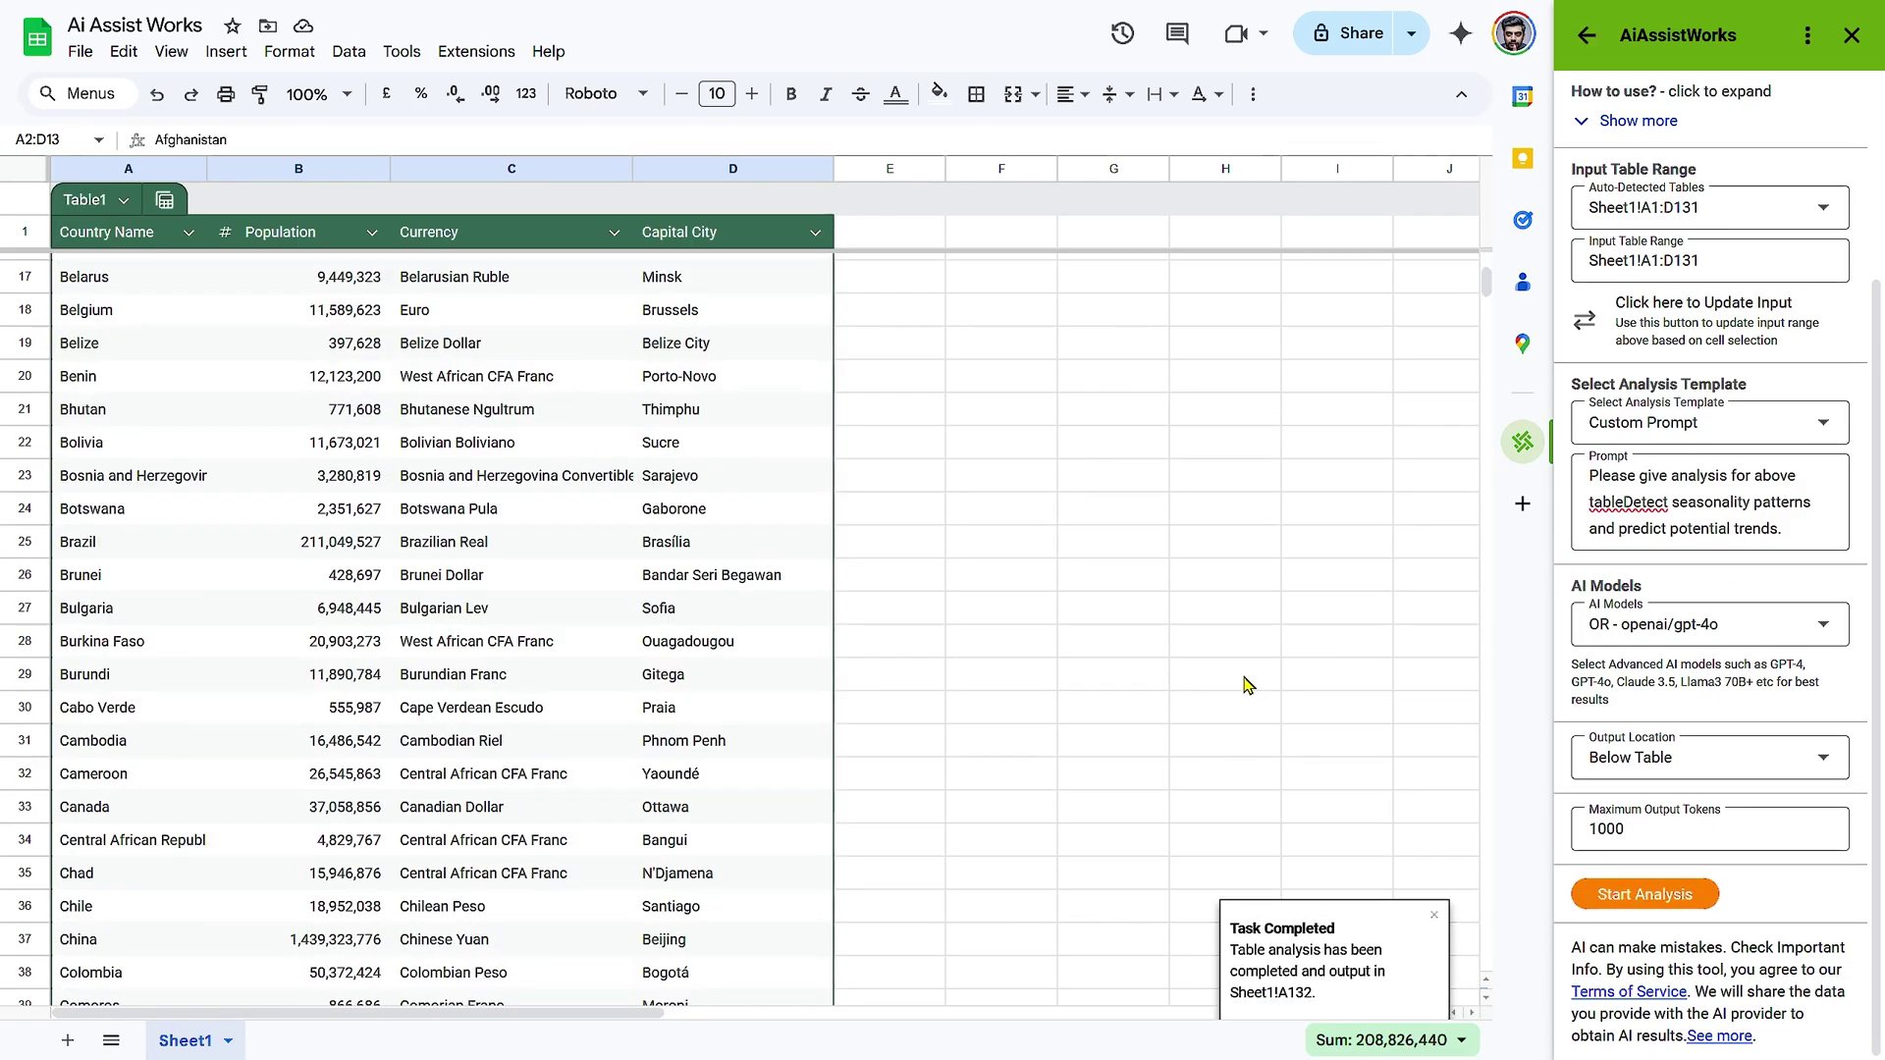
scroll(1247, 687, up, 5)
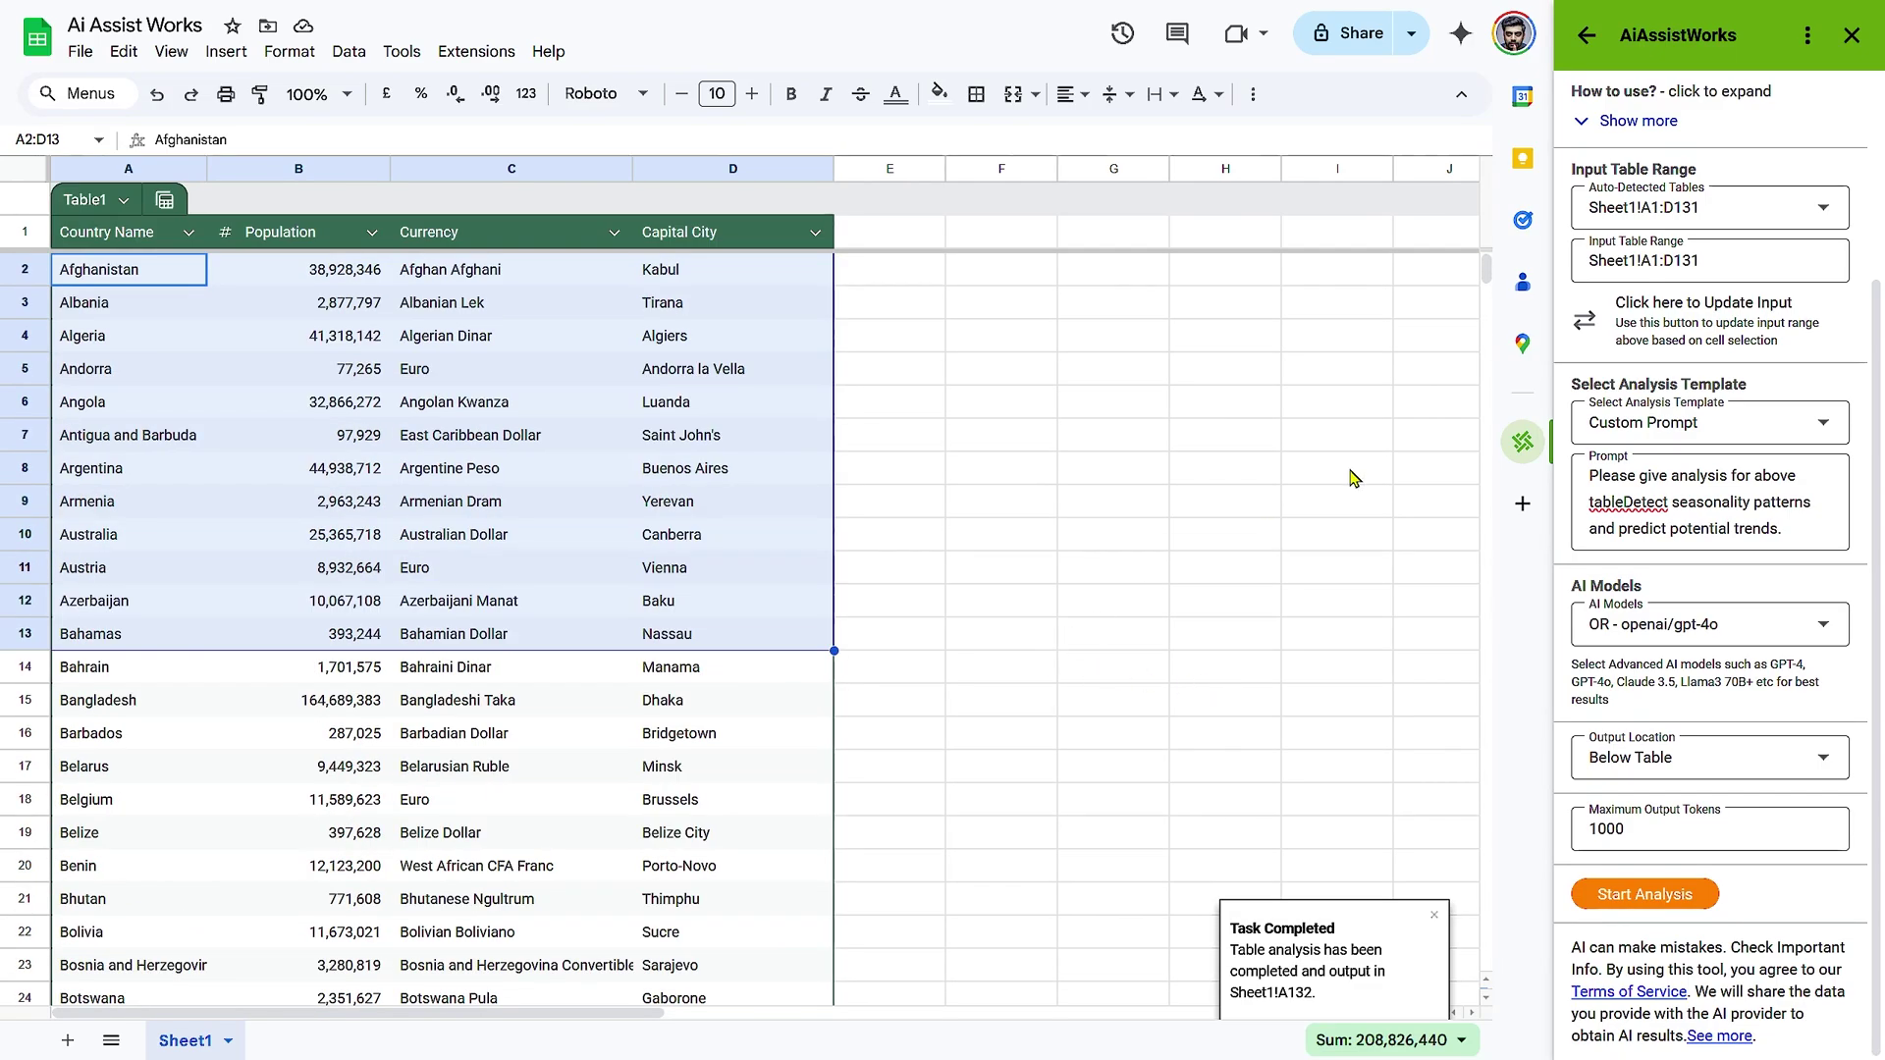
mouse_move(1486, 272)
mouse_down()
mouse_move(1488, 400)
mouse_move(1487, 384)
mouse_up()
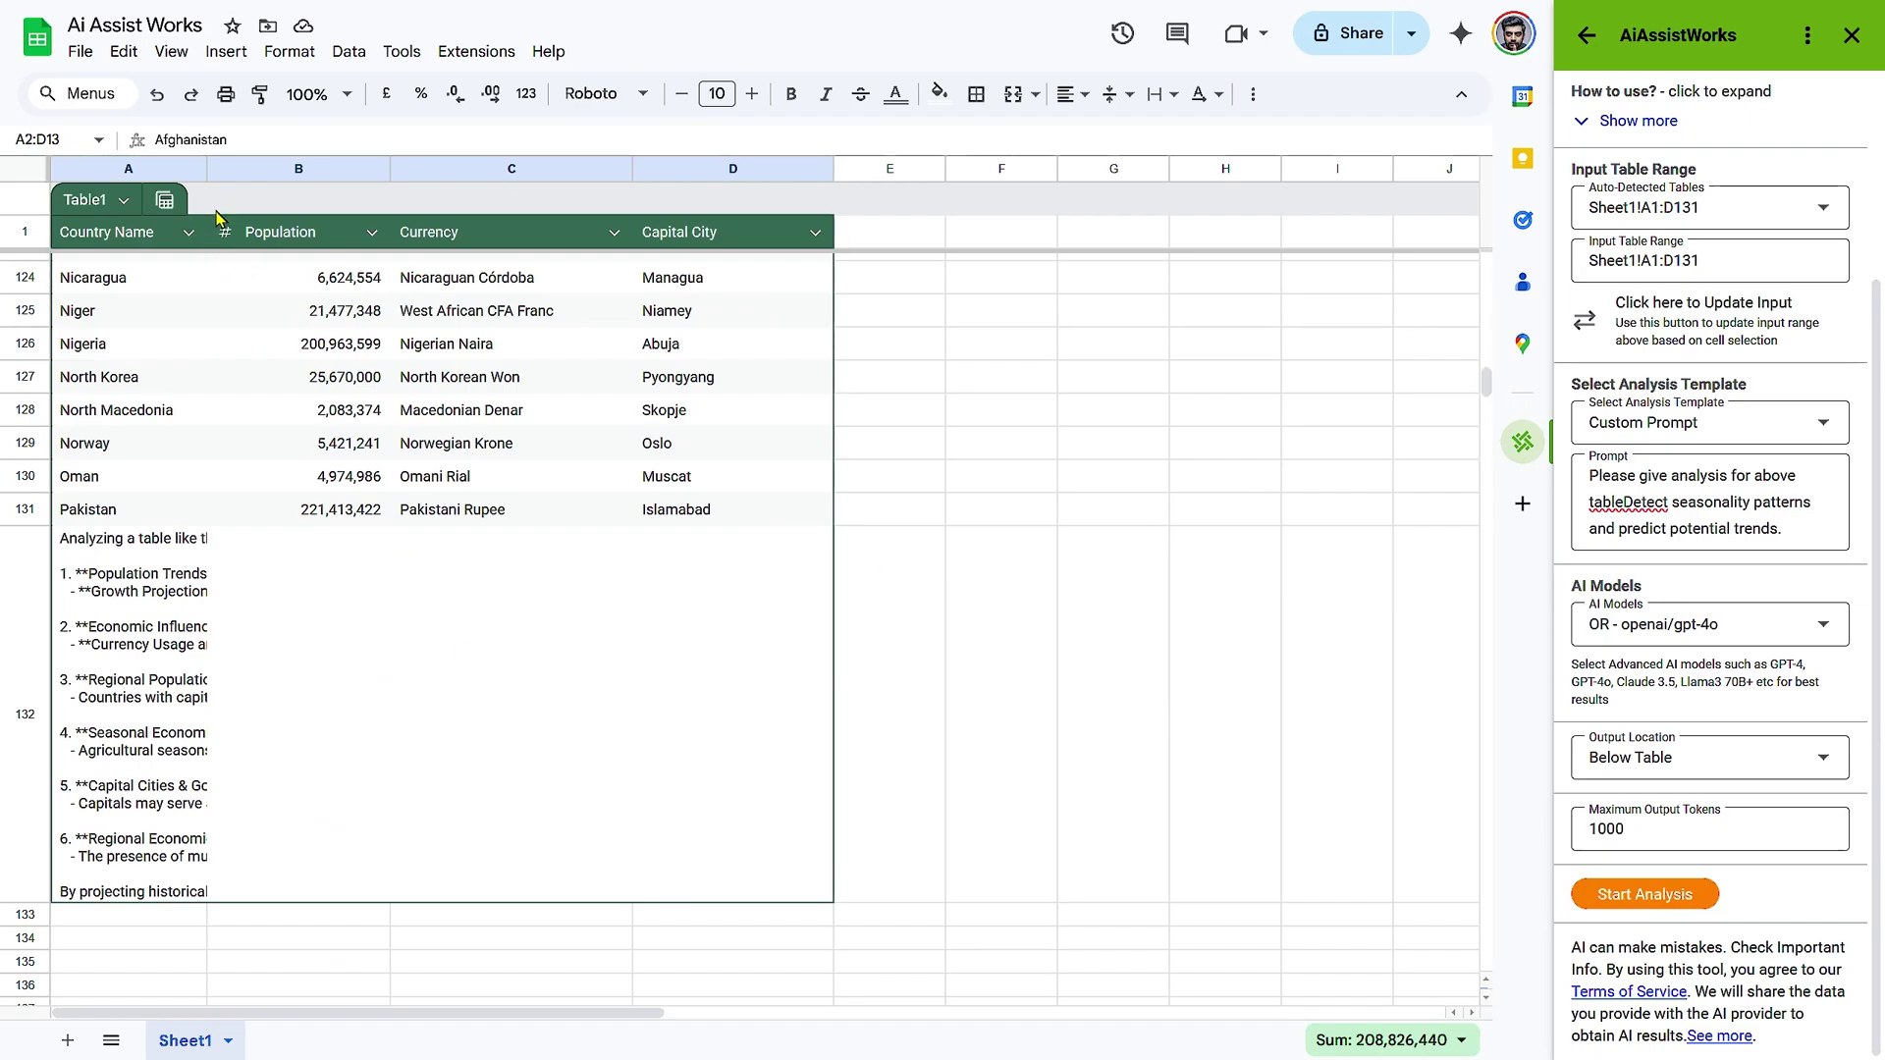
Drag column A wider in two passes so the A132 analysis text fits.
drag(208, 168, 718, 168)
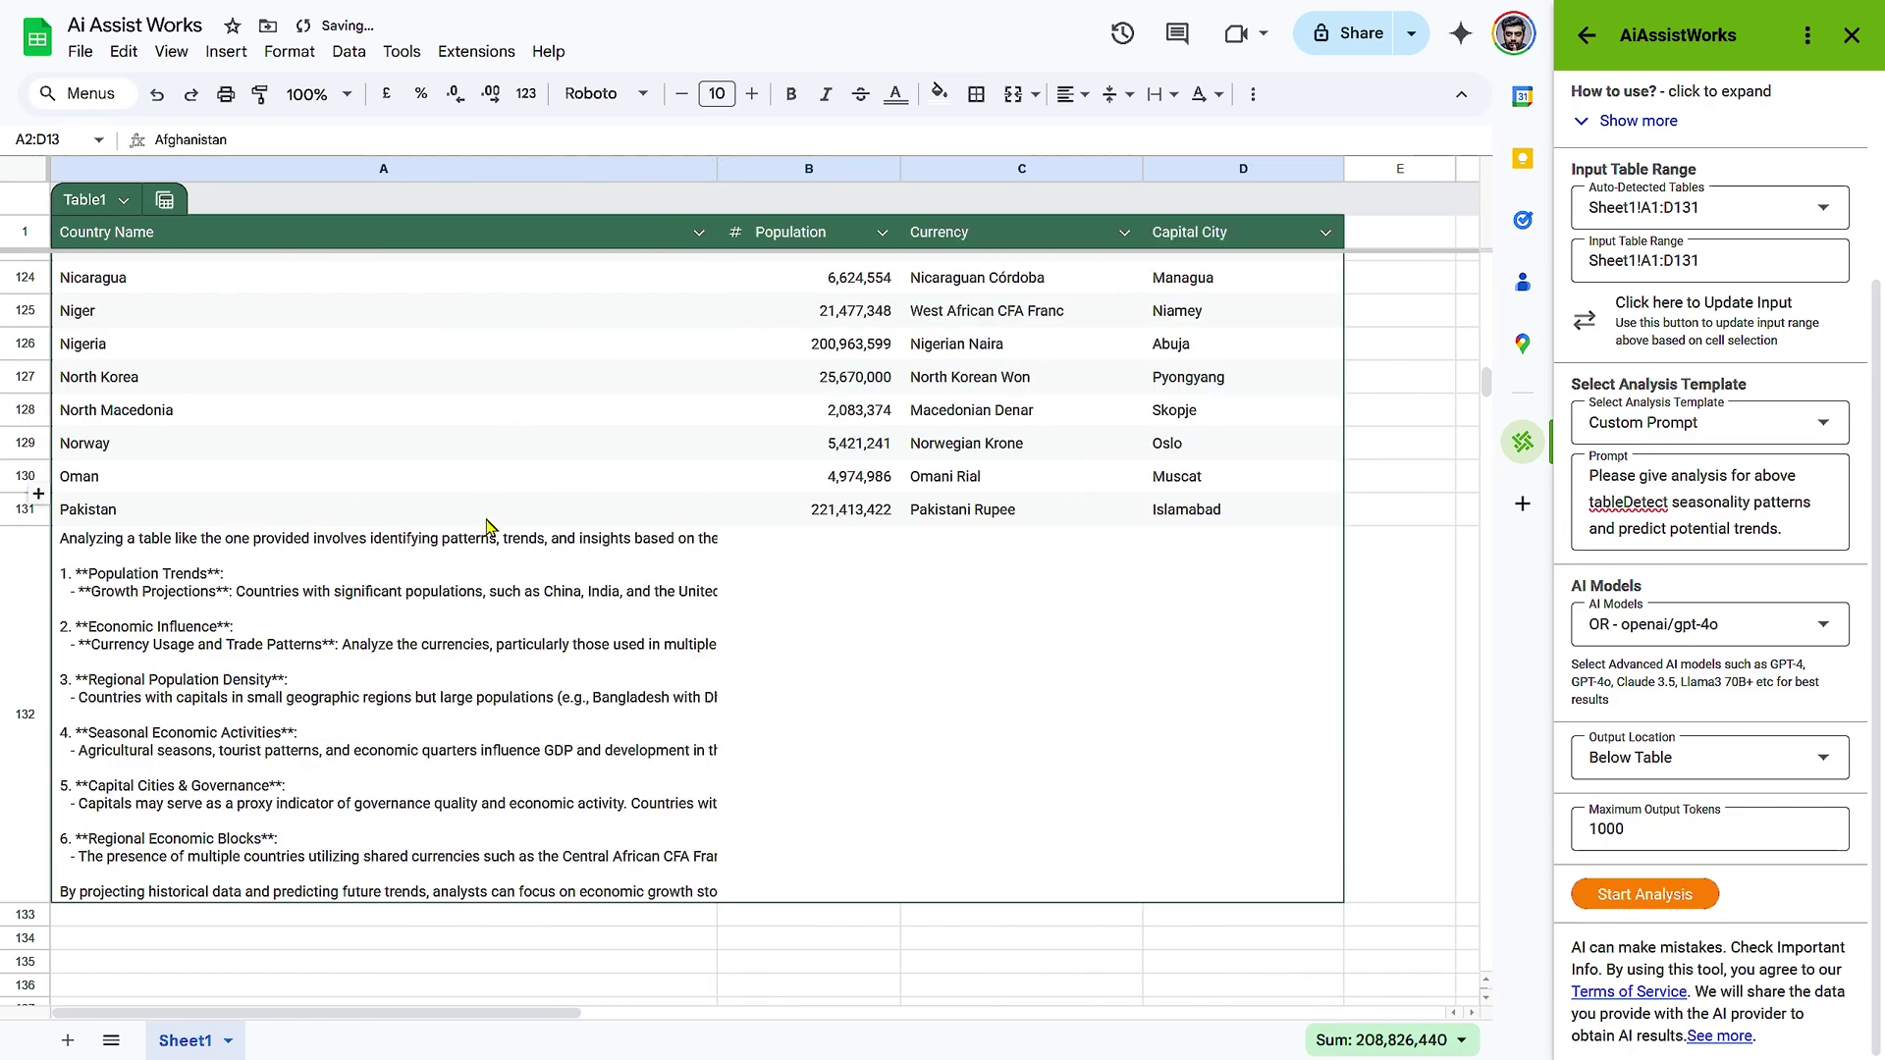
scroll(351, 685, down, 1)
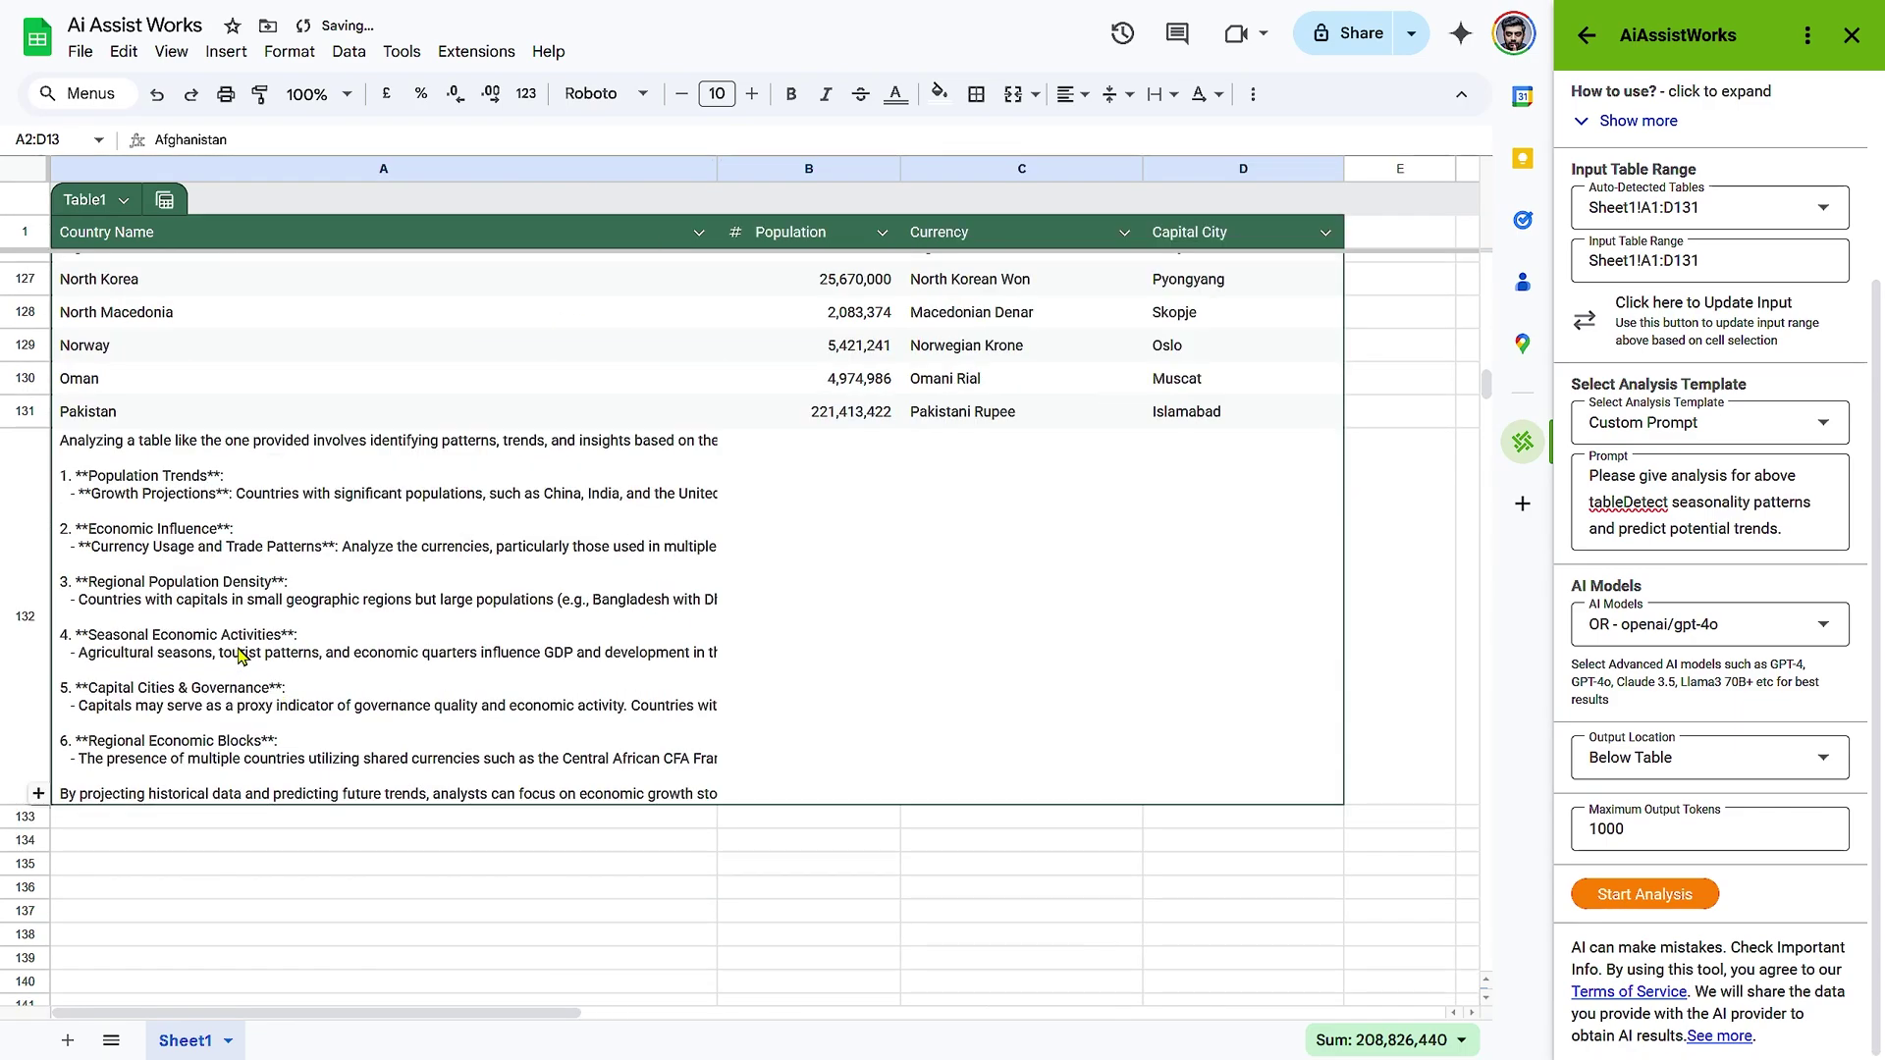
click(648, 707)
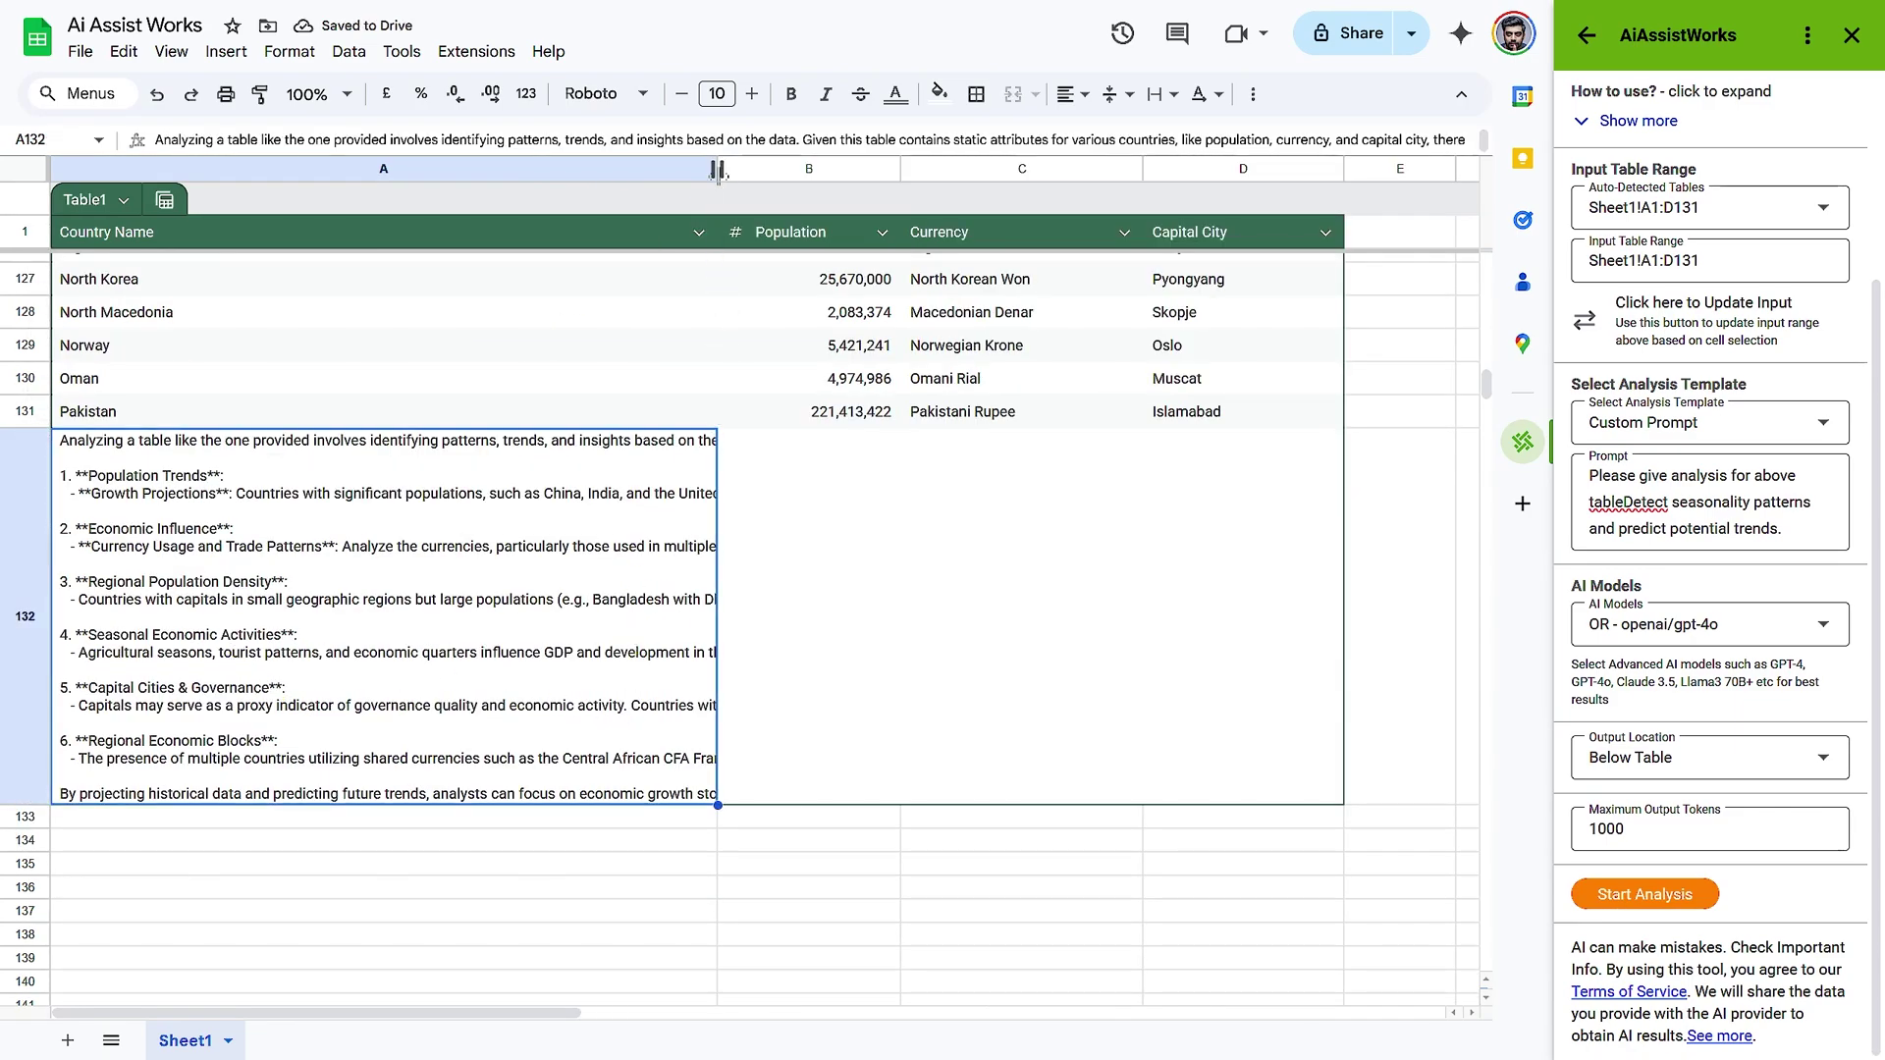
drag(716, 168, 774, 169)
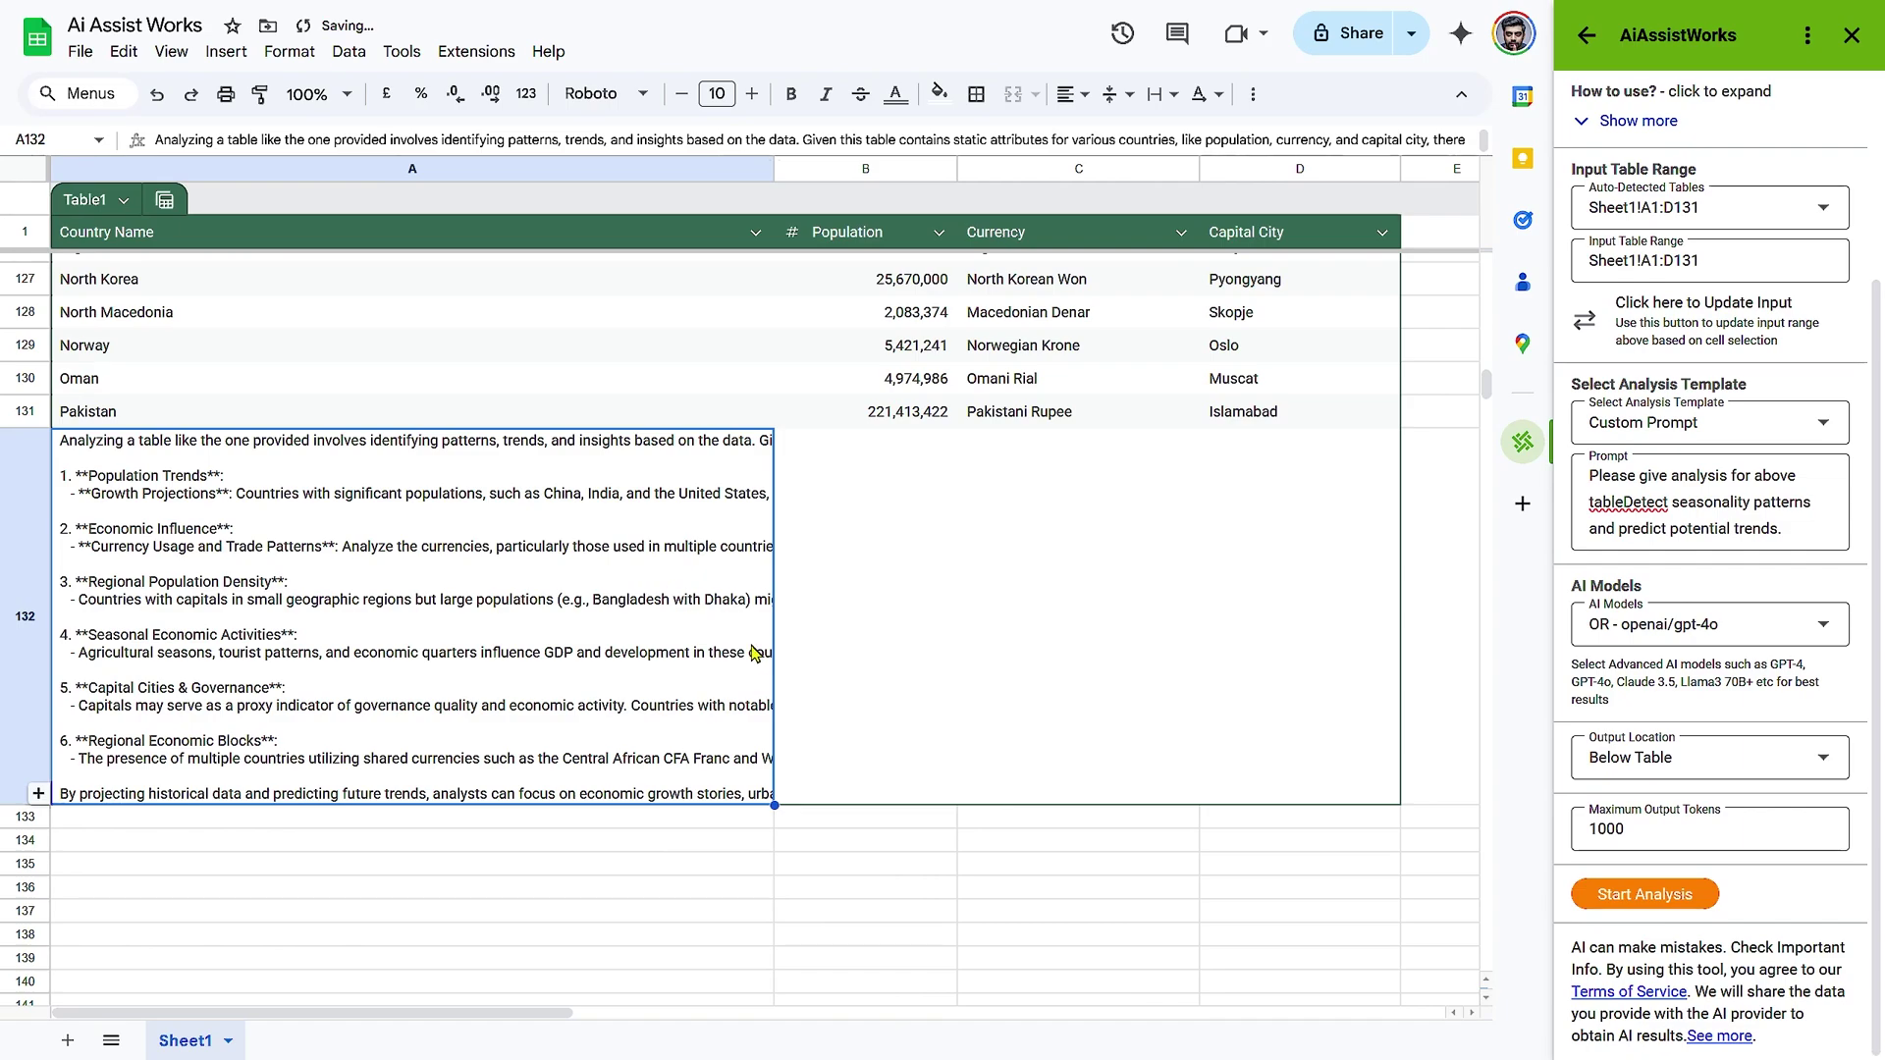